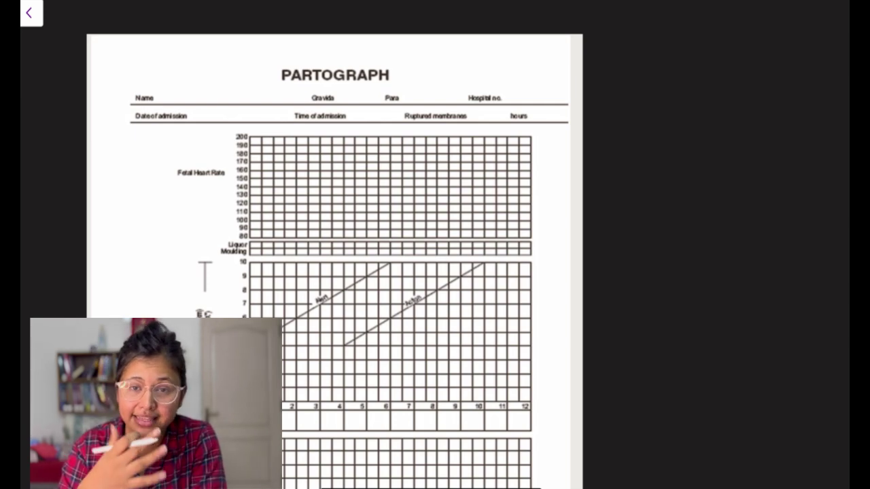
- Bracket the partograph header fields in red and mark an arrow at the FHR 140–150 rows
scroll(333, 258, down, 4)
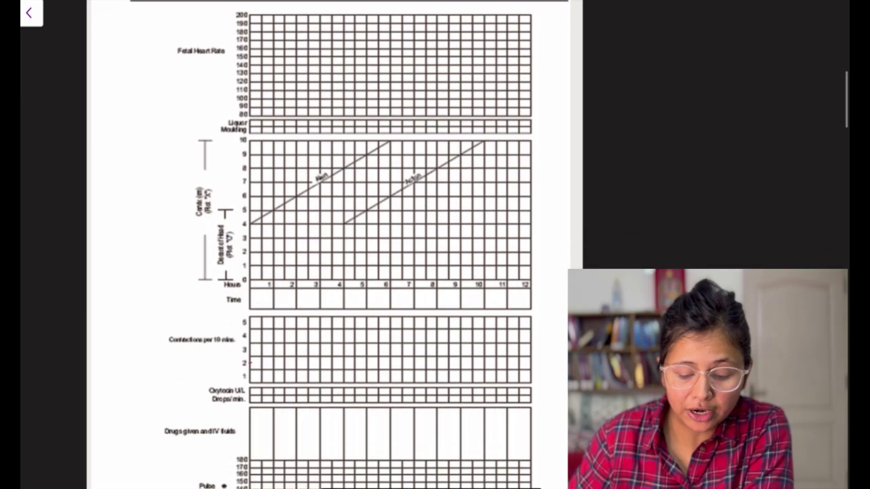
scroll(333, 259, up, 3)
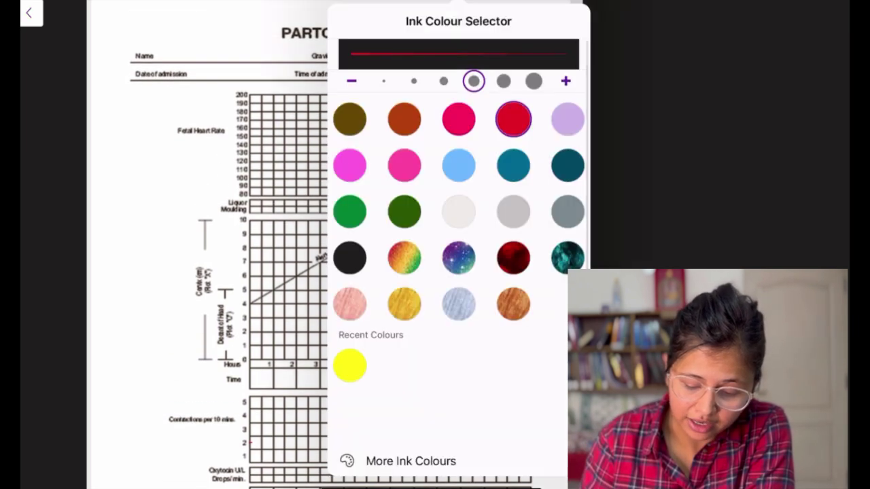
mouse_move(159, 32)
mouse_down()
mouse_move(118, 39)
mouse_move(143, 114)
mouse_up()
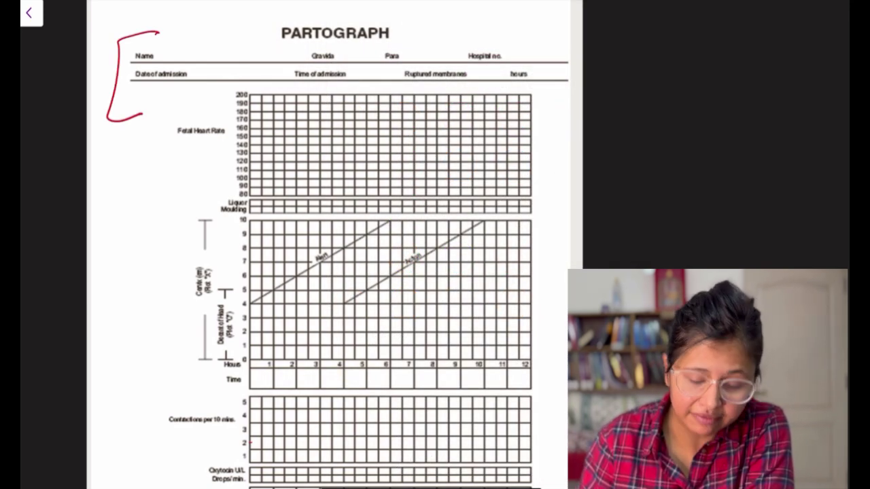
mouse_move(168, 153)
mouse_down()
mouse_move(238, 142)
mouse_move(172, 161)
mouse_up()
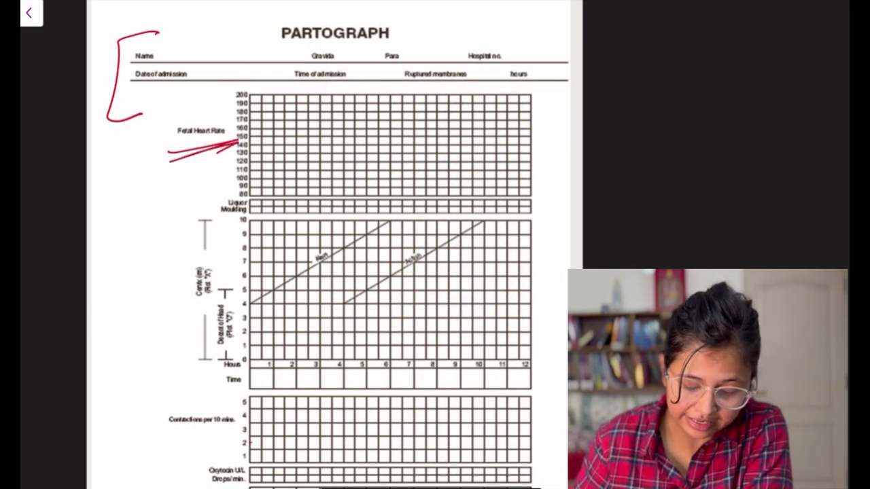
- Bracket the liquor, cervix and contractions sections and the Drugs given and IV fluids row in red
scroll(326, 245, down, 3)
mouse_move(229, 66)
mouse_down()
mouse_move(161, 103)
mouse_move(164, 307)
mouse_move(167, 326)
mouse_move(188, 338)
mouse_up()
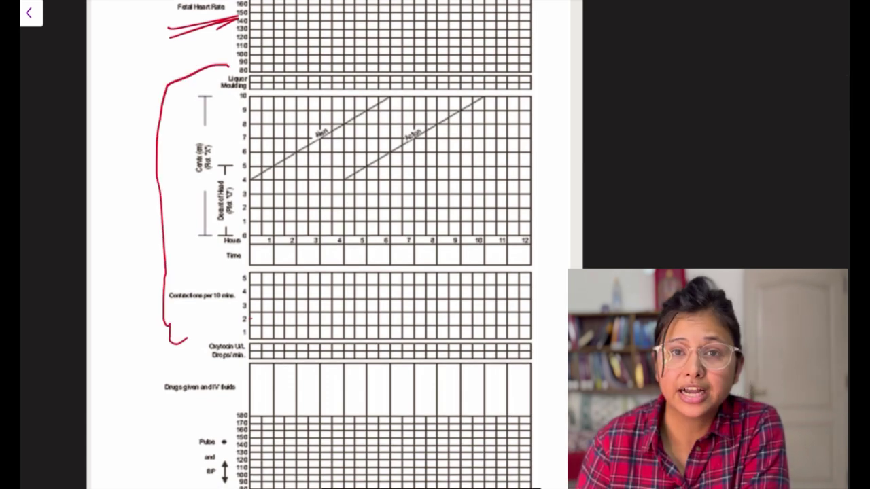
scroll(326, 245, down, 5)
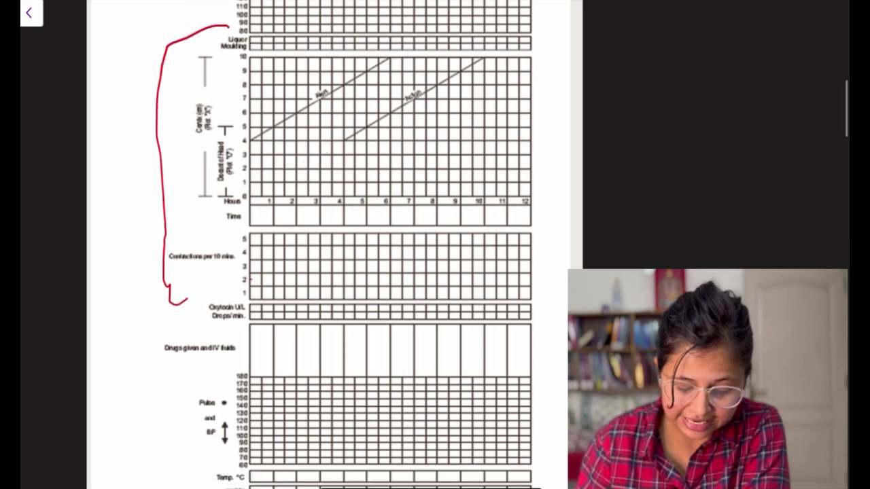
mouse_move(175, 202)
mouse_down()
mouse_move(144, 243)
mouse_move(189, 259)
mouse_move(160, 283)
mouse_move(176, 397)
mouse_move(198, 390)
mouse_up()
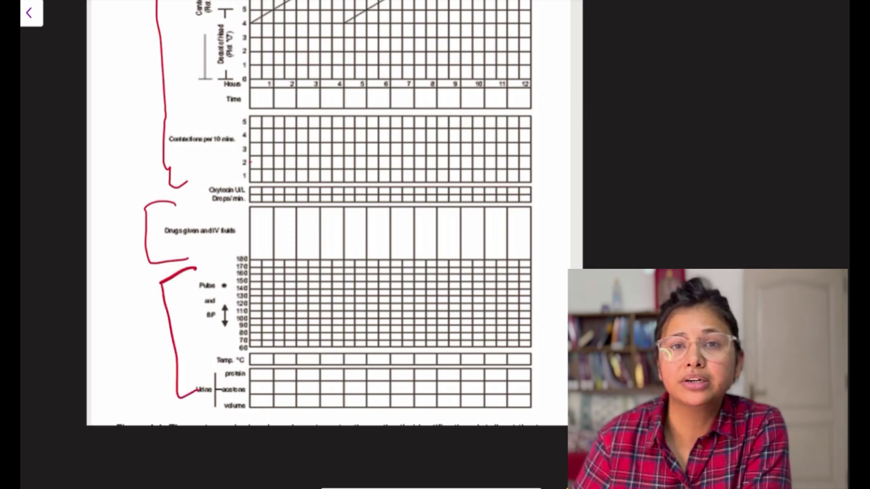
scroll(326, 244, up, 5)
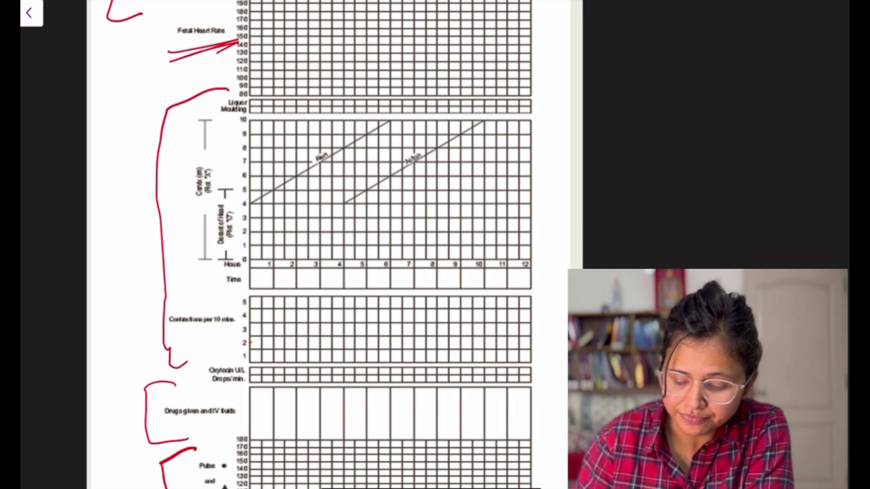
- Write and underline '1 cm/hr' in yellow, with a slope line above it
mouse_move(632, 126)
mouse_down()
mouse_move(633, 144)
mouse_move(657, 139)
mouse_up()
mouse_move(665, 123)
mouse_down()
mouse_move(666, 138)
mouse_move(745, 104)
mouse_up()
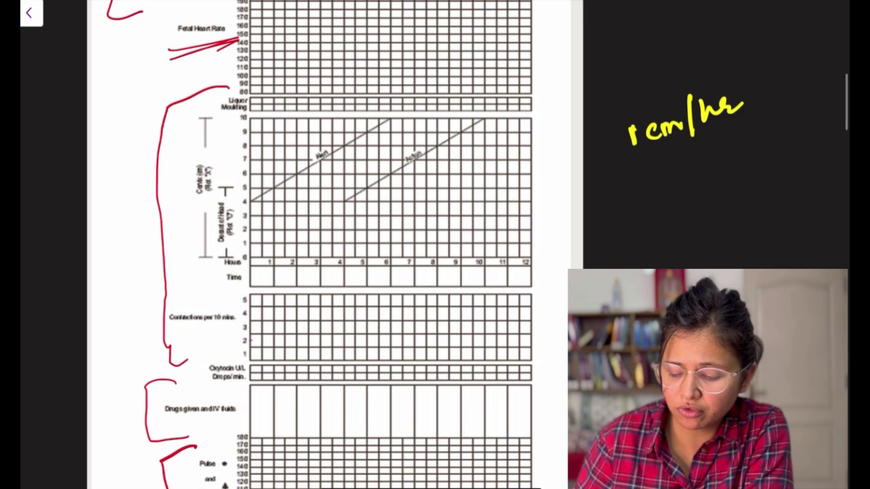
drag(630, 175, 755, 109)
drag(607, 121, 729, 57)
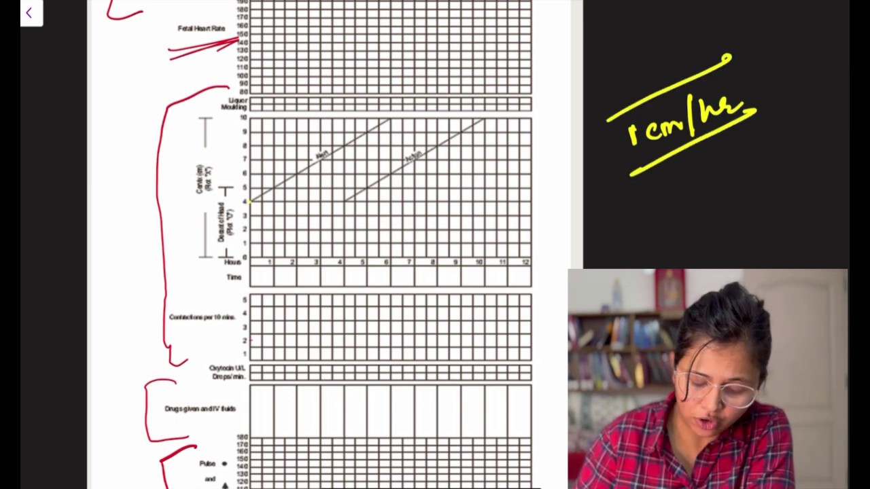
- Draw dilatation lines from the cervix 4 cm point: a short yellow rise, then steep and slower red lines
drag(250, 202, 300, 126)
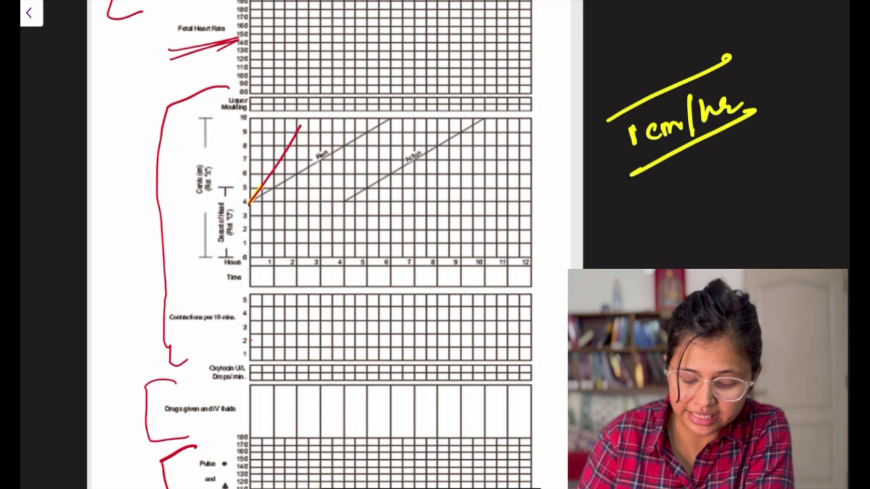
drag(249, 203, 396, 132)
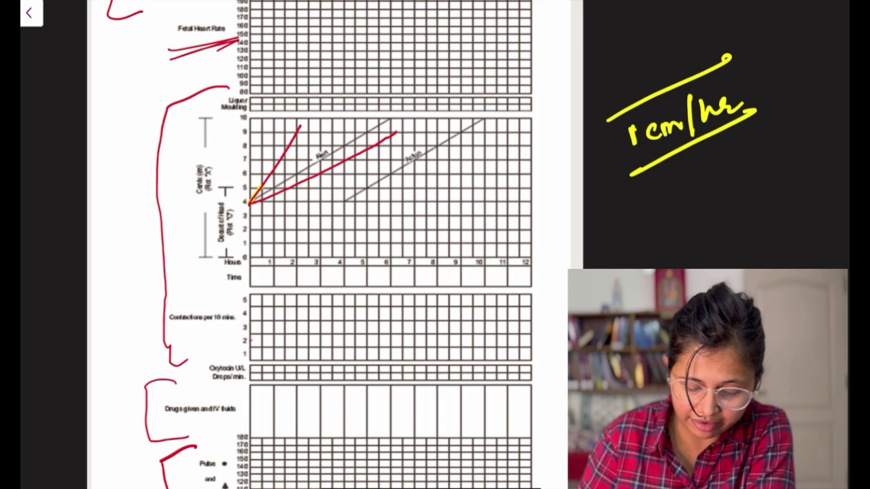
drag(248, 203, 500, 142)
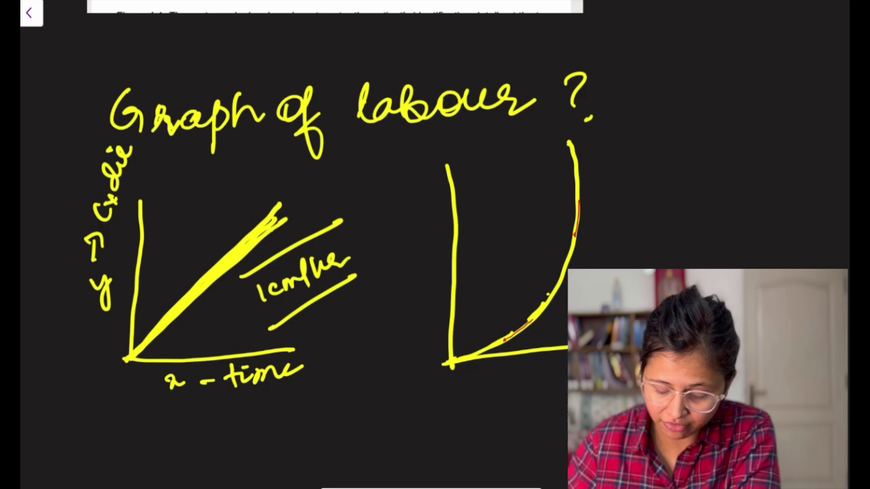
- Trace over the curved labour graph in yellow in the 'Graph of labour?' sketch
mouse_move(453, 359)
mouse_down()
mouse_move(541, 306)
mouse_move(568, 144)
mouse_move(513, 327)
mouse_up()
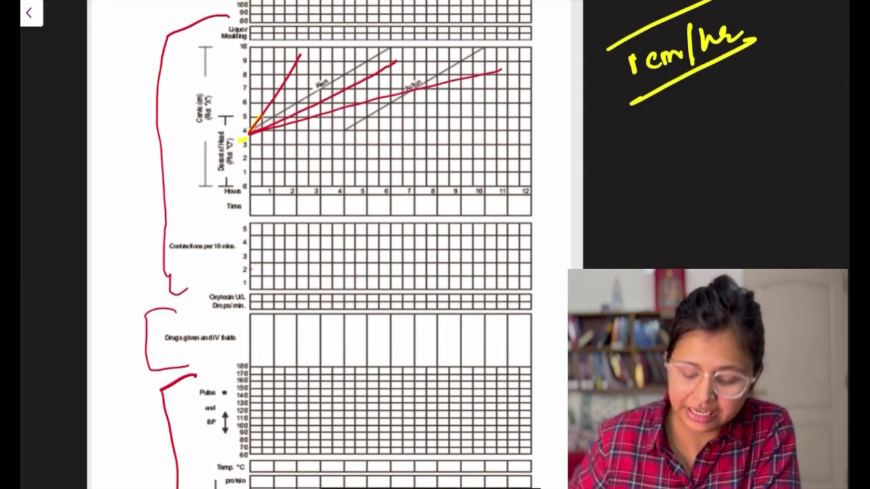
- Scroll down to the filled-in WHO Labour Care Guide, then back up slightly below the yellow sketches
scroll(333, 245, down, 15)
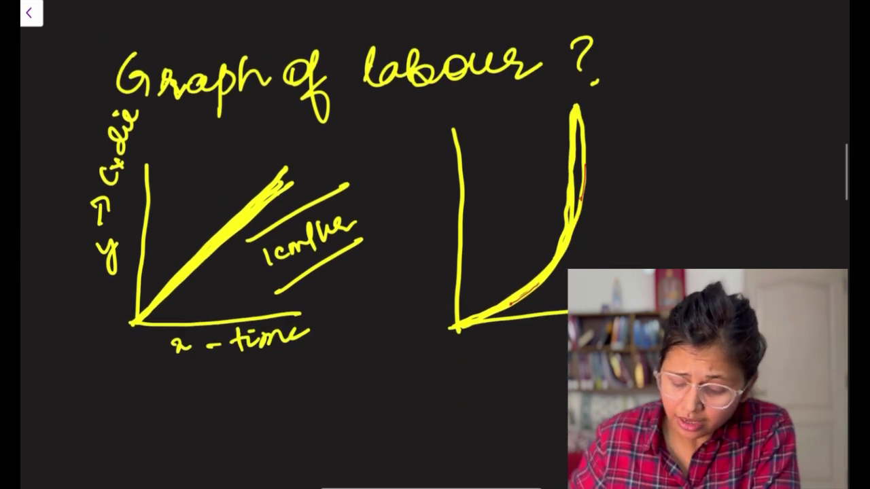
scroll(333, 244, down, 10)
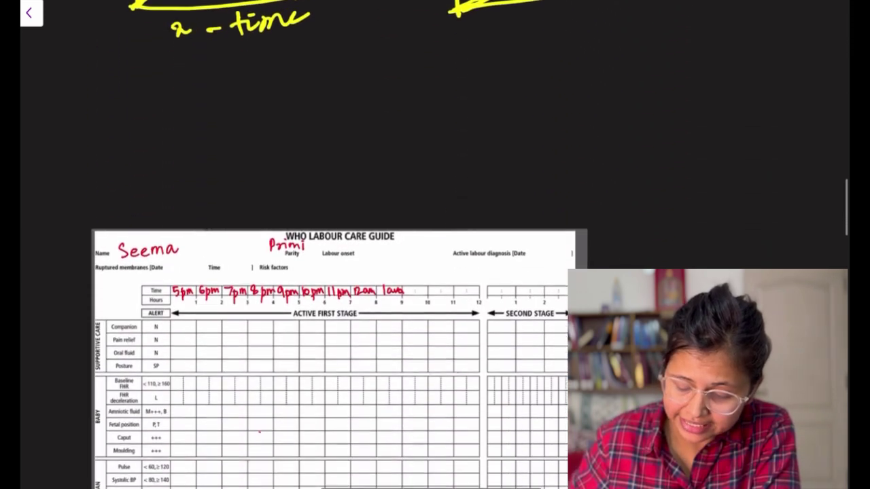
scroll(333, 244, down, 4)
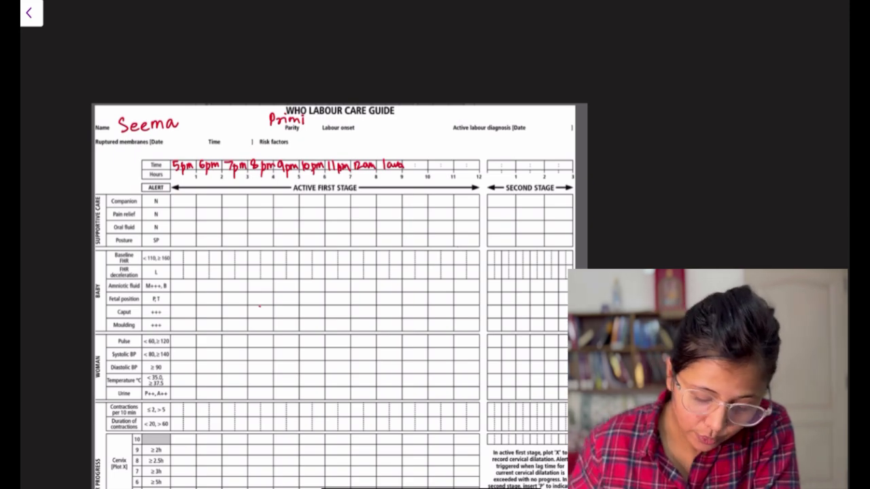
scroll(332, 292, down, 1)
scroll(306, 292, up, 2)
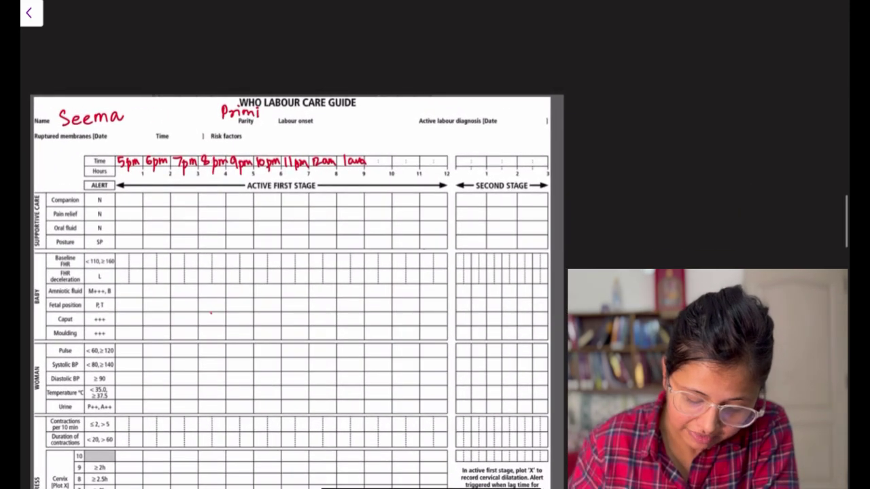
scroll(340, 292, up, 2)
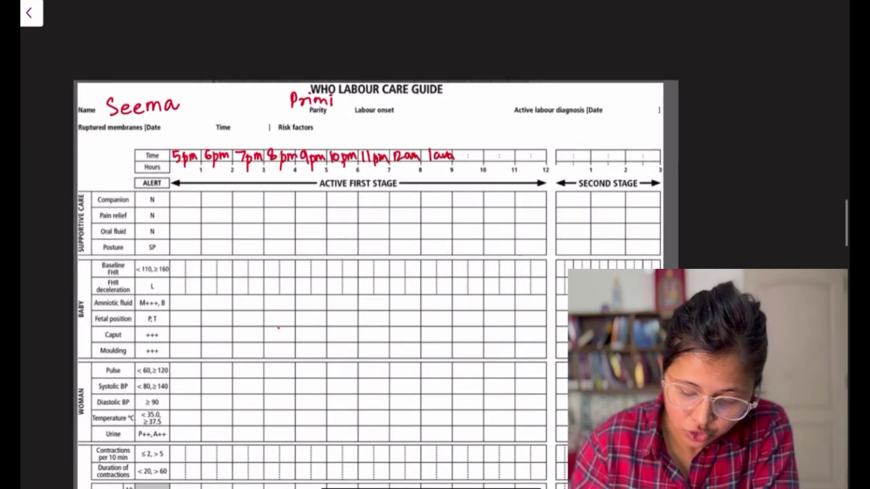
scroll(306, 272, up, 5)
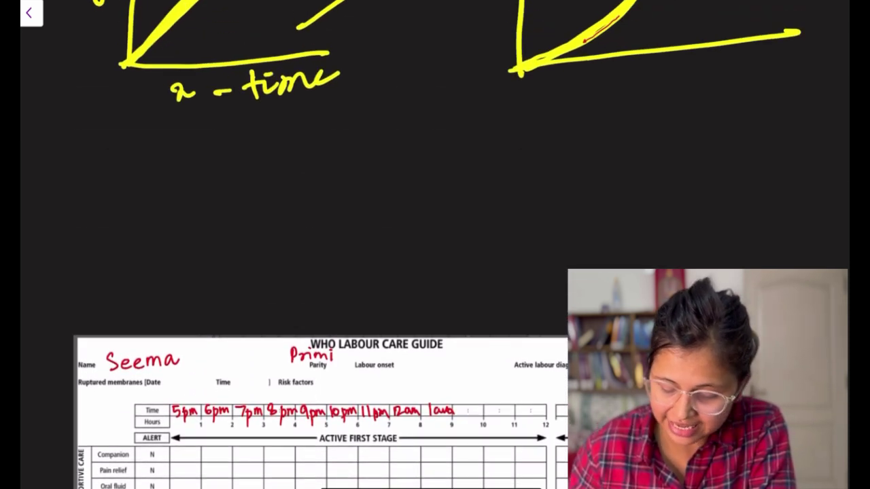
- Write a circled yellow 7 below the curved graph, followed by the heading 'Patient'
drag(521, 134, 538, 154)
drag(536, 100, 544, 102)
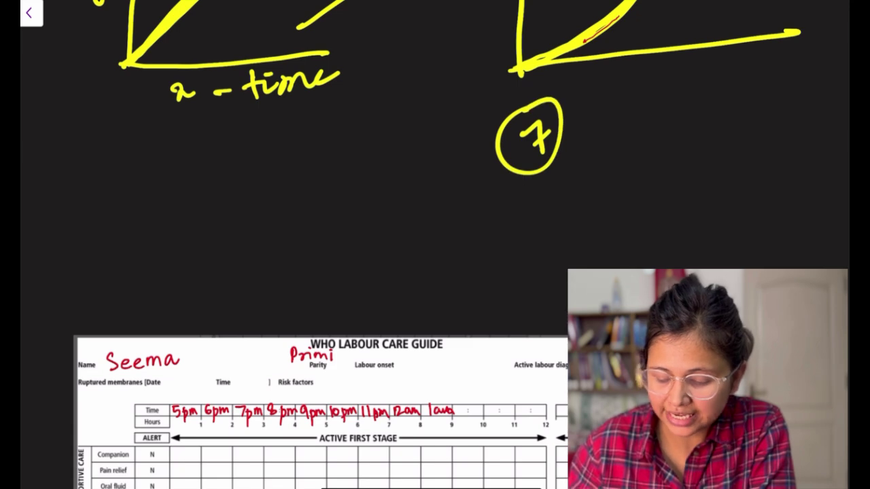
mouse_move(604, 146)
mouse_down()
mouse_move(617, 124)
mouse_move(669, 114)
mouse_move(712, 83)
mouse_up()
drag(709, 89, 731, 67)
- Add the yellow bullet point 'Supportive care'
drag(568, 163, 584, 151)
drag(581, 221, 601, 208)
mouse_move(632, 180)
mouse_down()
mouse_move(612, 204)
mouse_move(790, 89)
mouse_up()
drag(716, 115, 738, 103)
drag(788, 106, 798, 94)
mouse_move(679, 190)
mouse_down()
mouse_move(695, 208)
mouse_move(747, 169)
mouse_up()
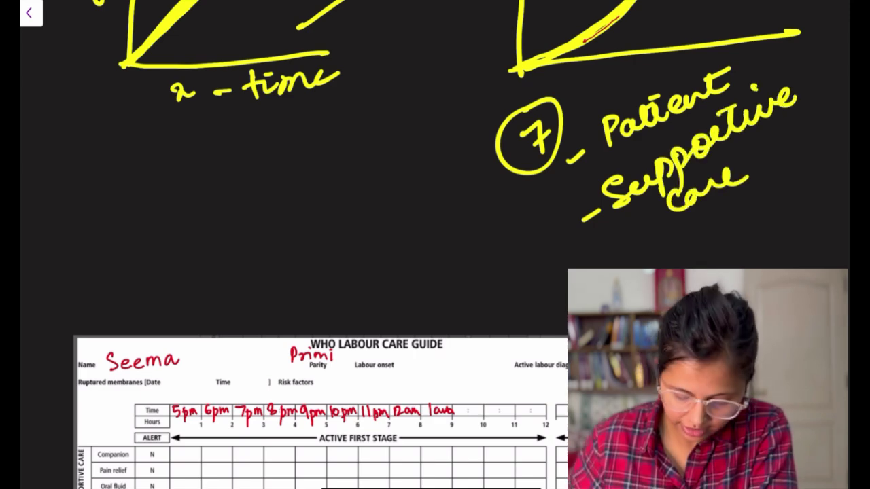
- Add the yellow bullet point 'Fetal mon'
scroll(380, 272, down, 5)
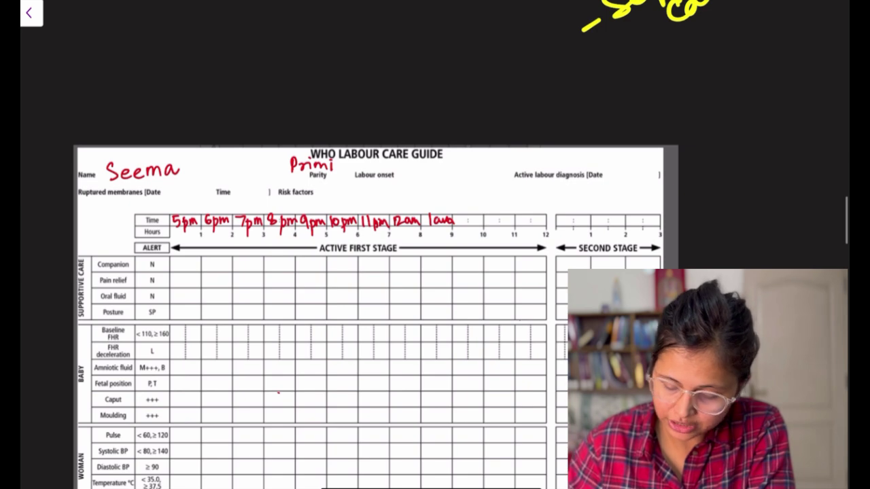
drag(613, 88, 624, 80)
mouse_move(645, 60)
mouse_down()
mouse_move(641, 80)
mouse_move(658, 52)
mouse_move(656, 67)
mouse_up()
mouse_move(661, 68)
mouse_down()
mouse_move(718, 39)
mouse_move(735, 18)
mouse_up()
drag(678, 42, 697, 31)
drag(716, 68, 792, 15)
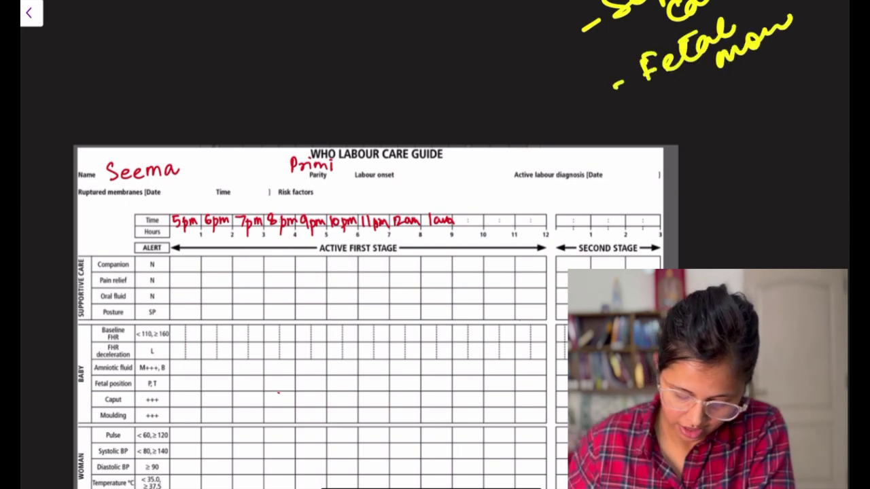
- Add the yellow bullet point 'Mat' for maternal monitoring
scroll(381, 272, down, 3)
scroll(381, 272, up, 8)
scroll(381, 271, down, 4)
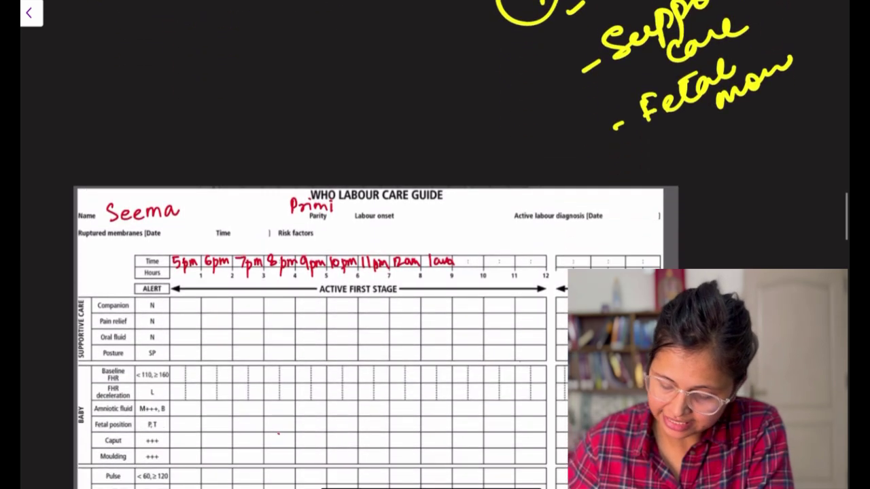
mouse_move(669, 162)
mouse_down()
mouse_move(710, 124)
mouse_move(759, 99)
mouse_up()
drag(747, 114, 768, 106)
click(710, 172)
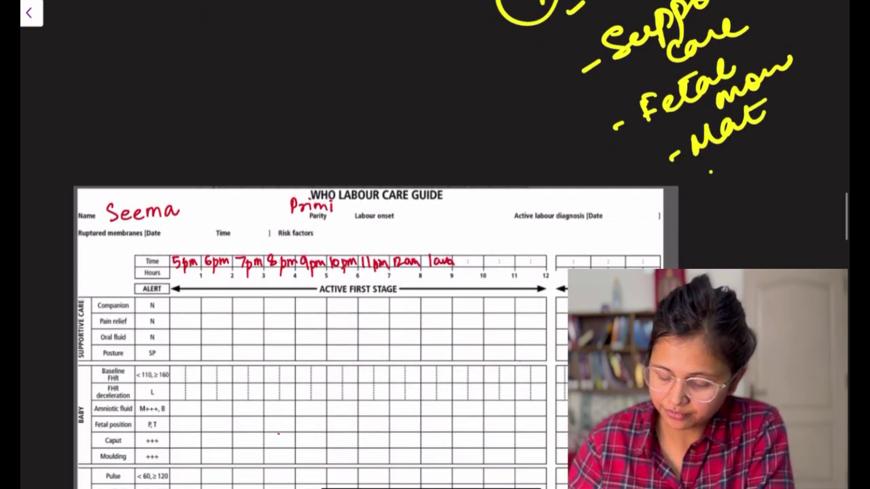
drag(706, 181, 781, 131)
- Add the yellow bullet point 'labour prog'
scroll(381, 272, down, 3)
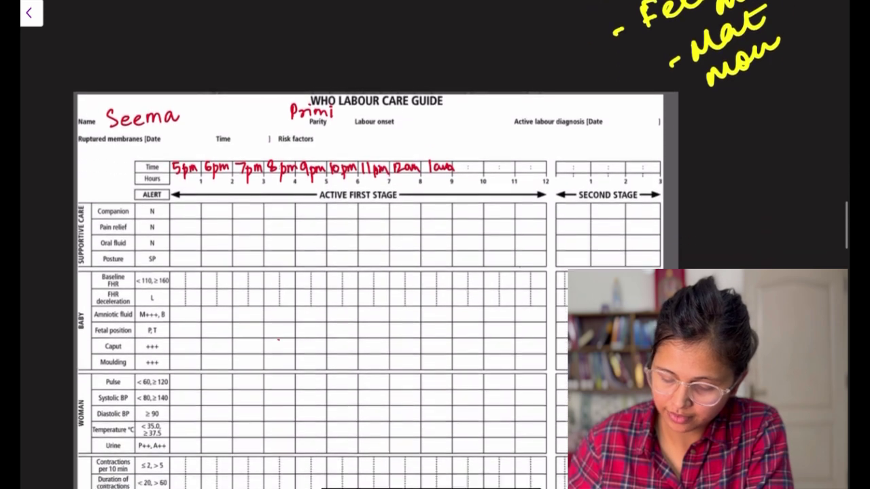
scroll(381, 272, down, 2)
mouse_move(699, 91)
mouse_down()
mouse_move(715, 81)
mouse_move(729, 85)
mouse_move(831, 19)
mouse_up()
click(742, 95)
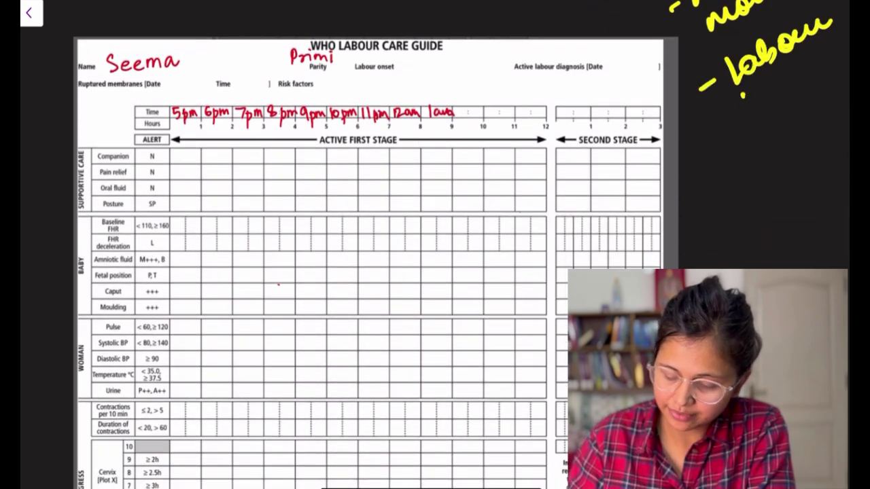
mouse_move(746, 91)
mouse_down()
mouse_move(810, 68)
mouse_move(800, 89)
mouse_up()
- Finish 'medicines' and add '- shared decision making' to the yellow list
mouse_move(702, 176)
mouse_down()
mouse_move(739, 142)
mouse_move(847, 97)
mouse_up()
drag(694, 239, 712, 228)
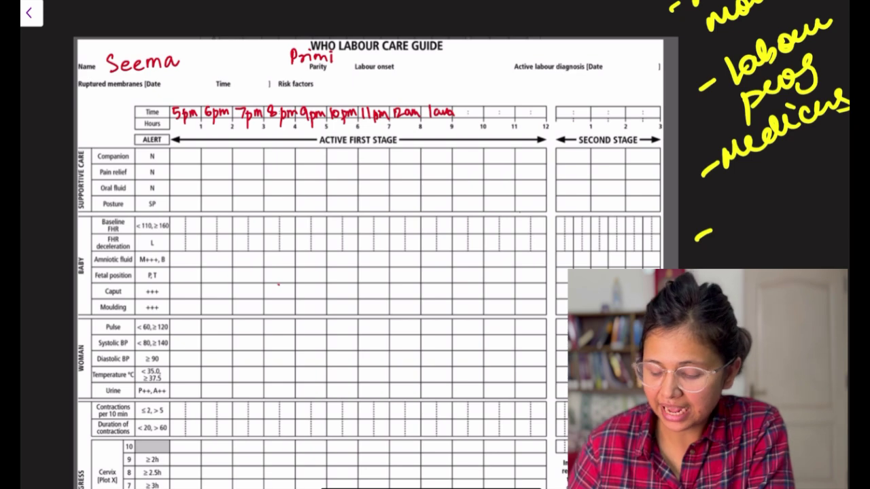
drag(734, 195, 775, 193)
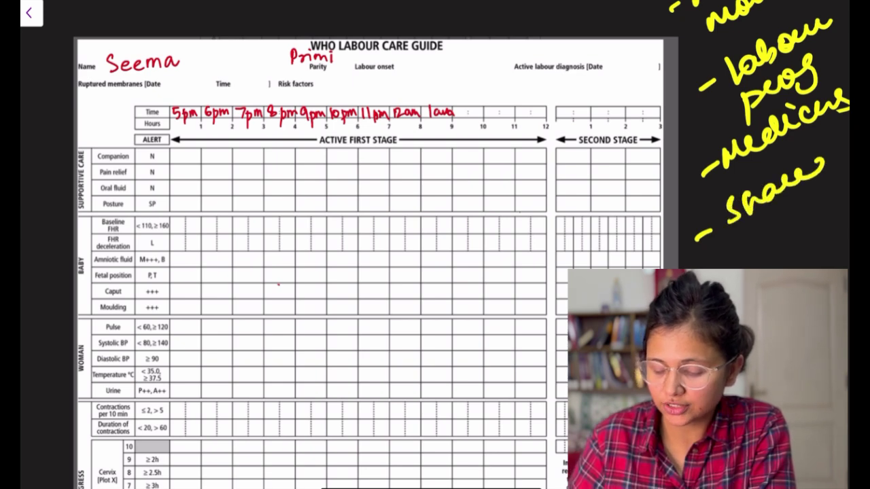
drag(818, 170, 832, 140)
drag(741, 234, 849, 180)
mouse_move(741, 265)
mouse_down()
mouse_move(781, 254)
mouse_move(808, 234)
mouse_move(834, 262)
mouse_up()
- Write 'Spont' for labour onset and 10/10/23 as the diagnosis date, and underline 5pm
scroll(408, 245, down, 2)
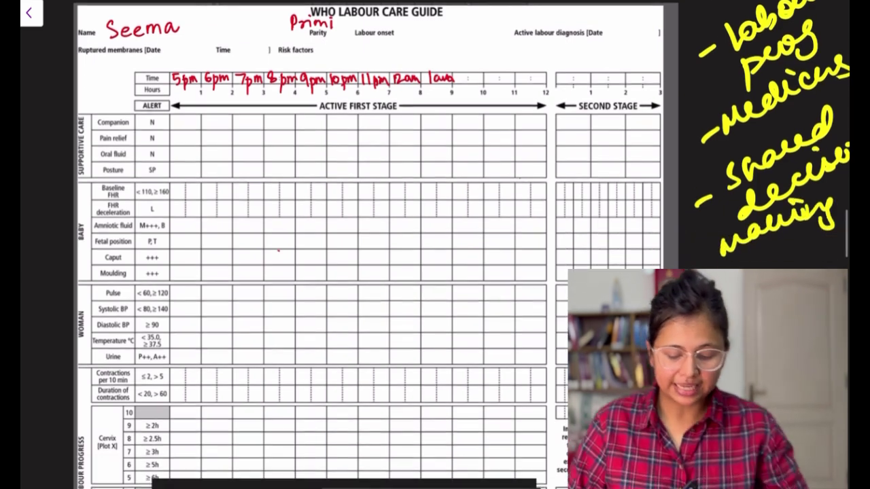
scroll(374, 244, up, 2)
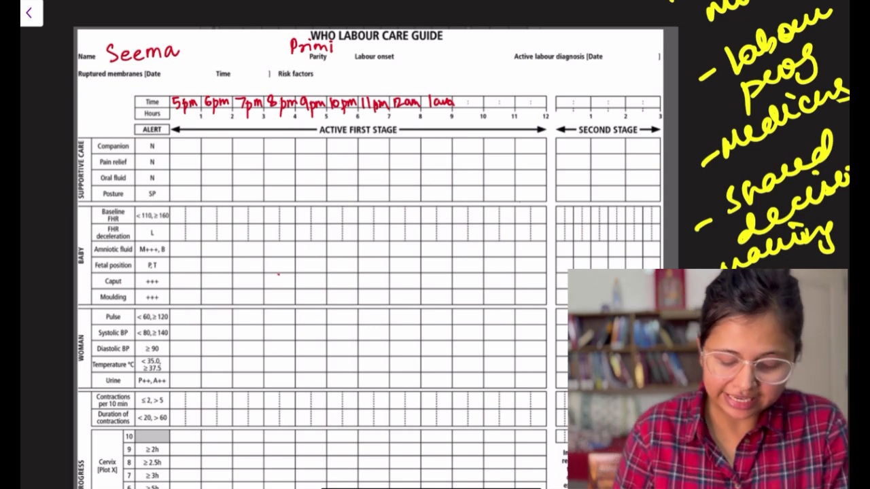
scroll(407, 245, up, 1)
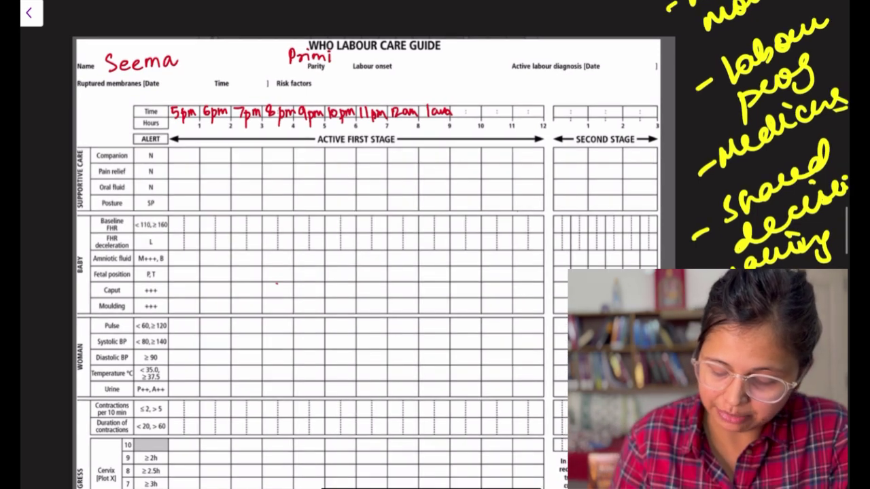
mouse_move(403, 60)
mouse_down()
mouse_move(418, 69)
mouse_move(460, 59)
mouse_up()
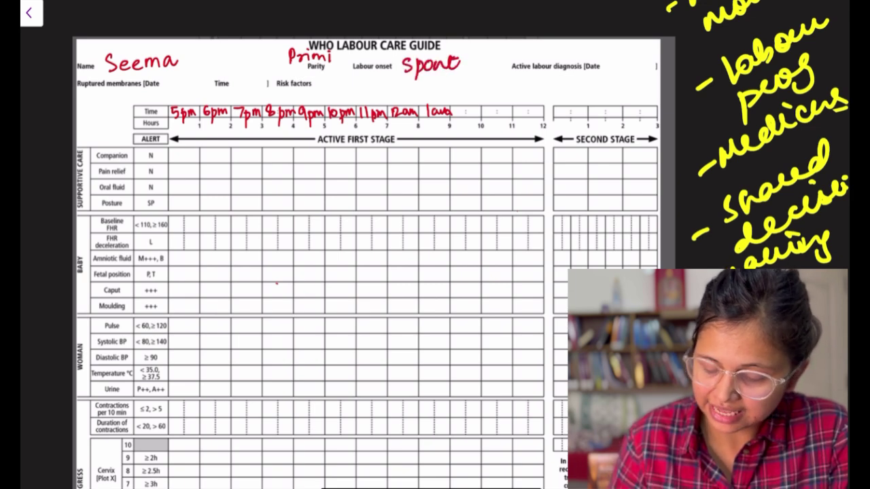
mouse_move(604, 61)
mouse_down()
mouse_move(636, 68)
mouse_move(640, 59)
mouse_move(657, 68)
mouse_up()
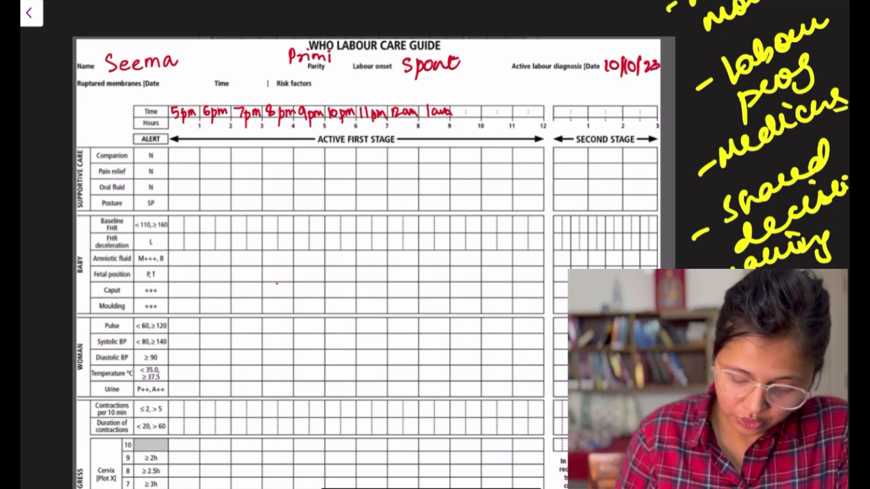
mouse_move(172, 121)
mouse_down()
mouse_move(197, 122)
mouse_move(170, 99)
mouse_move(186, 97)
mouse_move(198, 109)
mouse_move(191, 89)
mouse_move(200, 98)
mouse_up()
drag(201, 95, 211, 96)
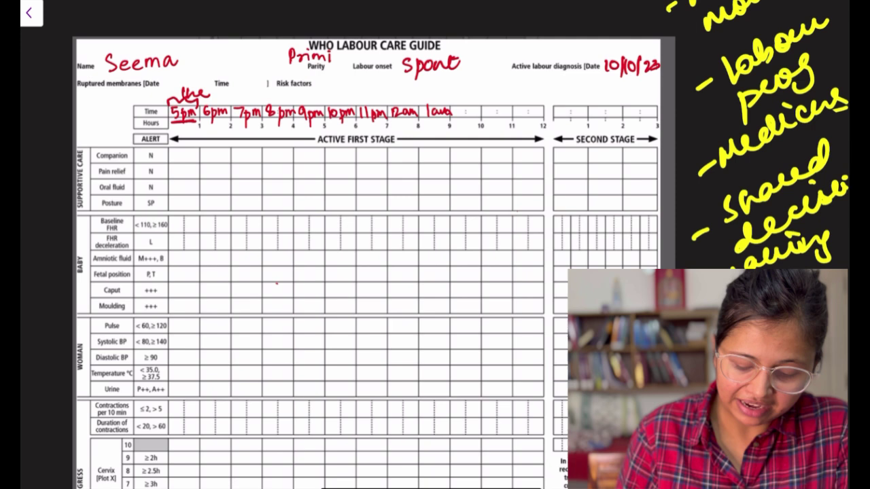
- Record membranes ruptured 10/10 at 3:00 pm and 'no' risk factors in red
drag(164, 75, 165, 87)
drag(174, 71, 182, 82)
mouse_move(185, 72)
mouse_down()
mouse_move(187, 85)
mouse_move(193, 69)
mouse_up()
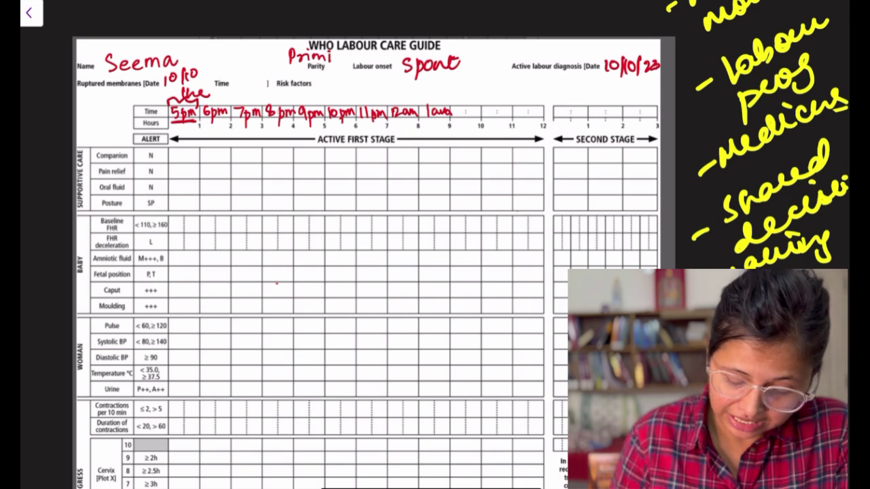
mouse_move(231, 73)
mouse_down()
mouse_move(238, 87)
mouse_move(257, 72)
mouse_up()
mouse_move(252, 86)
mouse_down()
mouse_move(253, 99)
mouse_move(270, 85)
mouse_up()
mouse_move(324, 80)
mouse_down()
mouse_move(335, 87)
mouse_move(342, 77)
mouse_up()
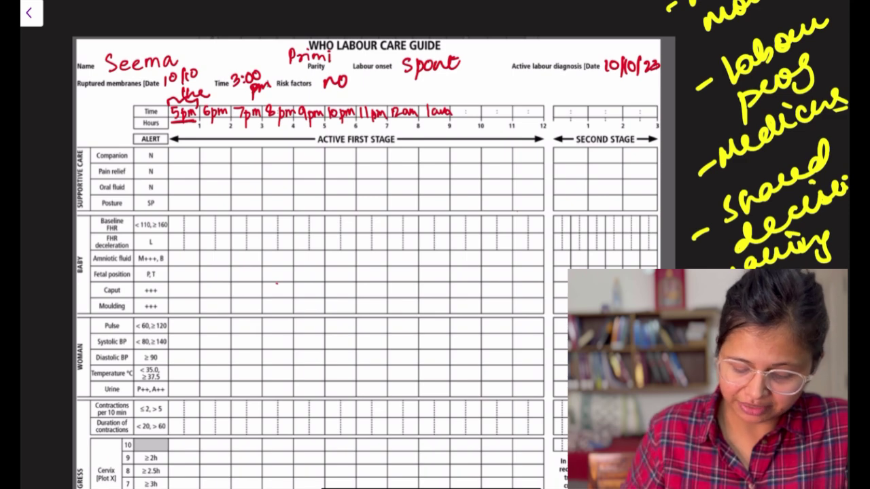
scroll(367, 245, down, 1)
scroll(367, 245, right, 1)
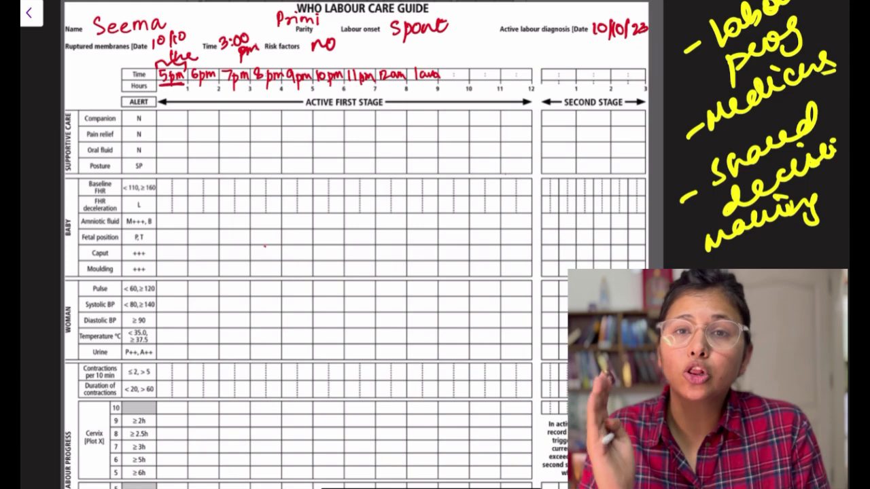
scroll(299, 244, down, 10)
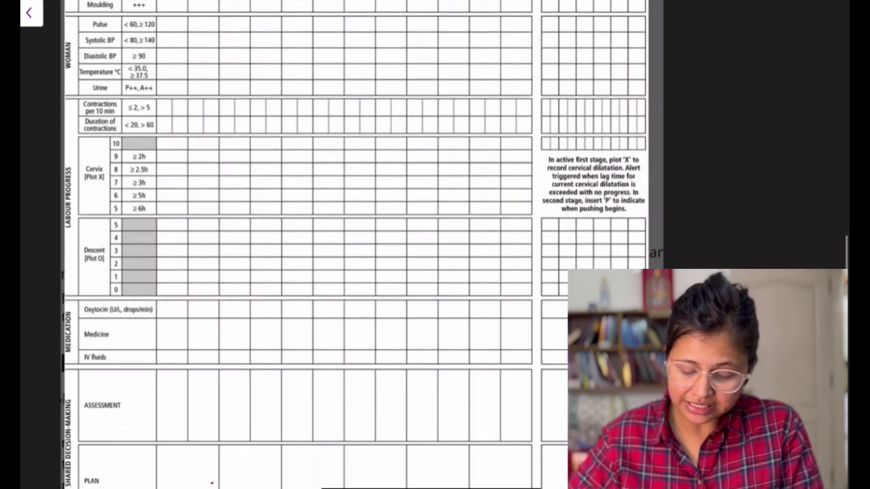
scroll(299, 245, up, 5)
scroll(299, 244, down, 3)
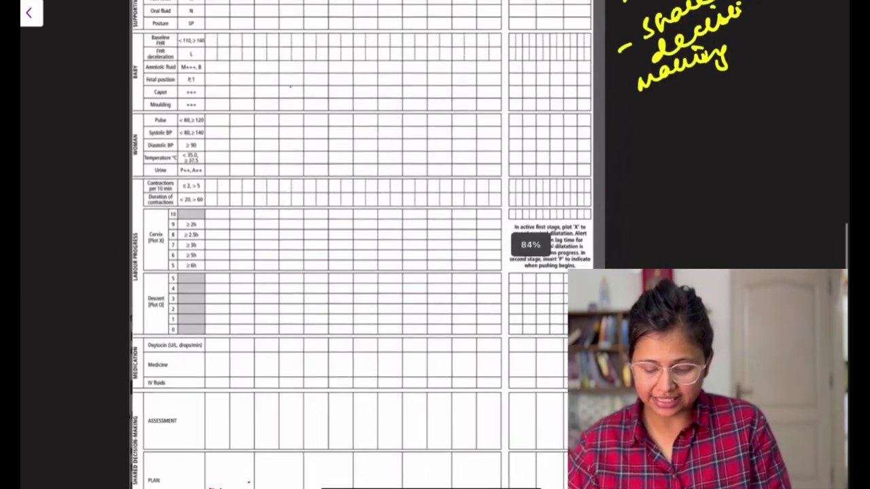
scroll(285, 244, down, 3)
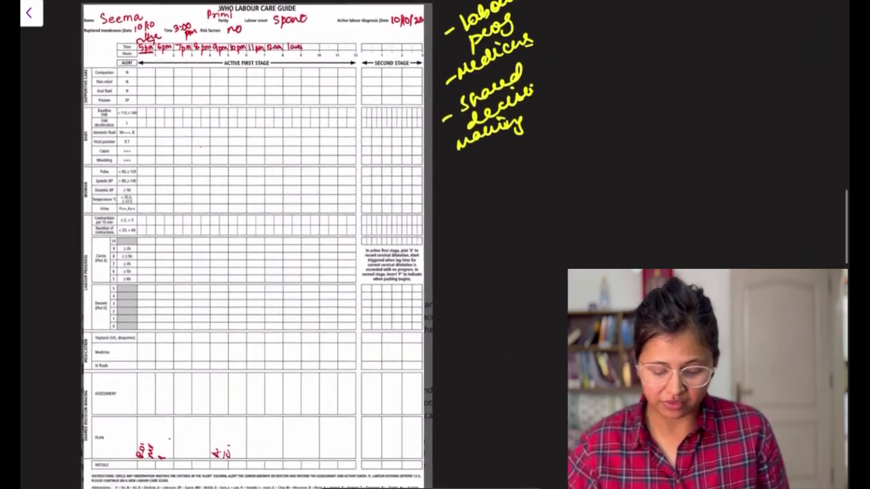
scroll(259, 245, down, 5)
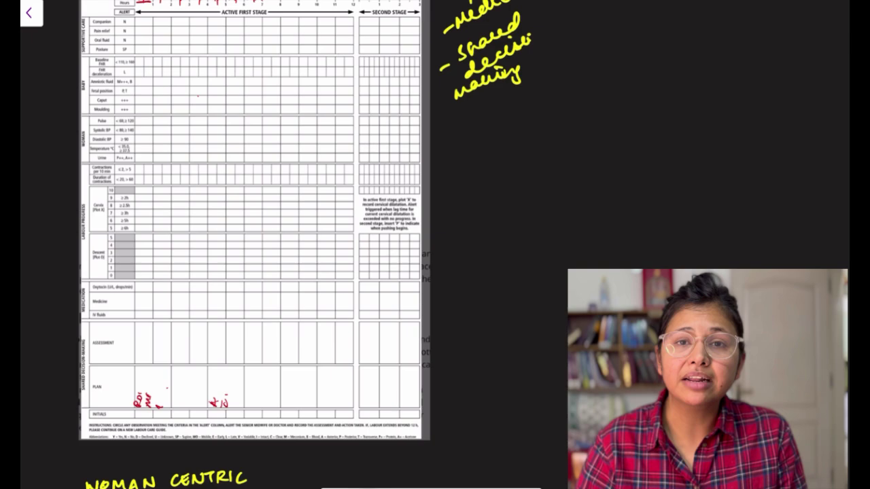
scroll(299, 244, up, 5)
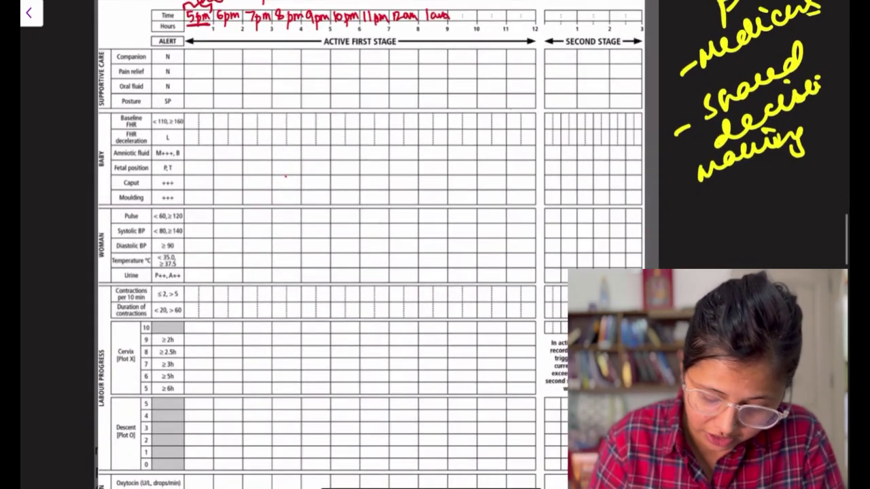
- Underline ALERT and enter 5pm supportive care: companion N, pain relief N (circled), oral fluid Y, posture MO
drag(154, 48, 183, 48)
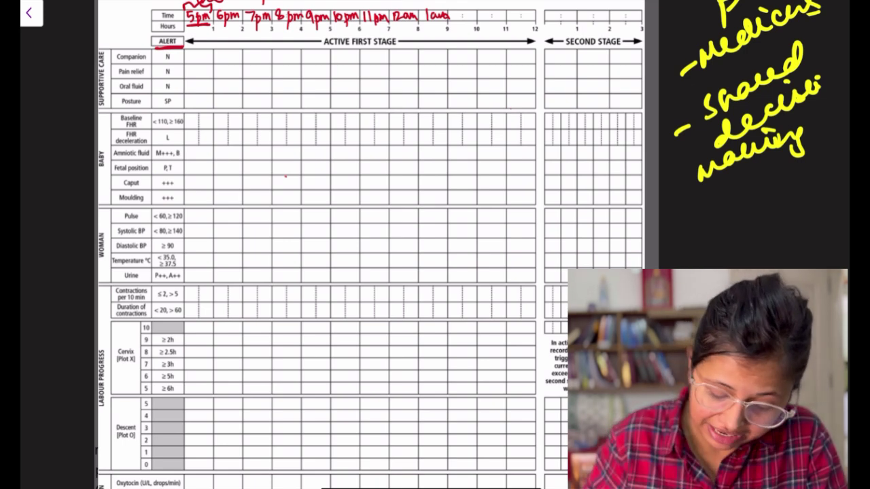
drag(191, 60, 201, 51)
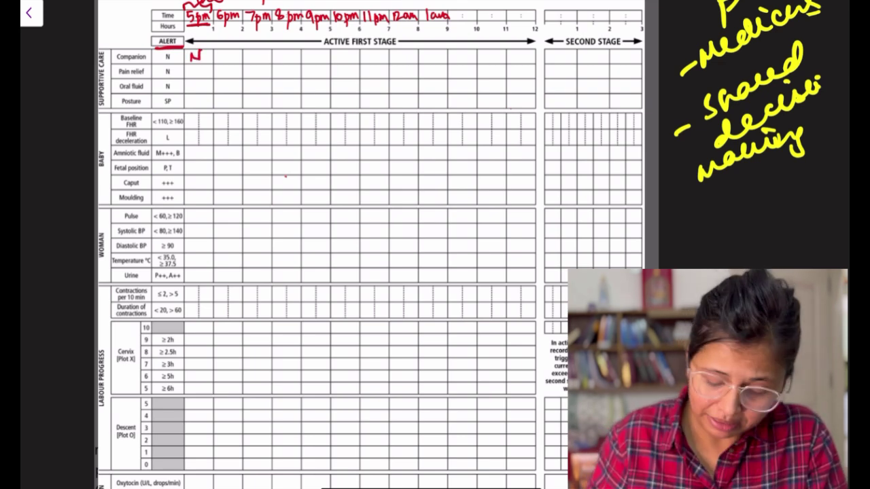
mouse_move(189, 78)
mouse_down()
mouse_move(203, 65)
mouse_move(194, 64)
mouse_move(204, 68)
mouse_move(202, 95)
mouse_move(194, 98)
mouse_move(208, 102)
mouse_up()
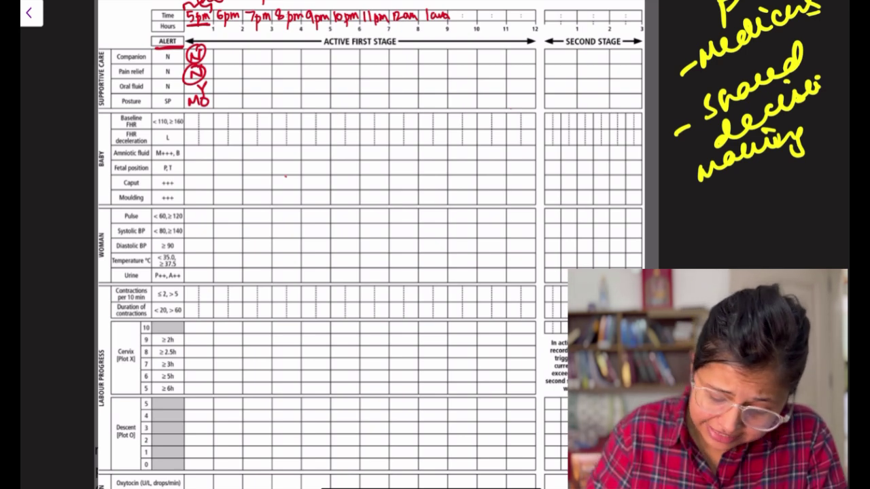
mouse_move(182, 115)
mouse_down()
mouse_move(213, 113)
mouse_move(199, 120)
mouse_move(198, 131)
mouse_up()
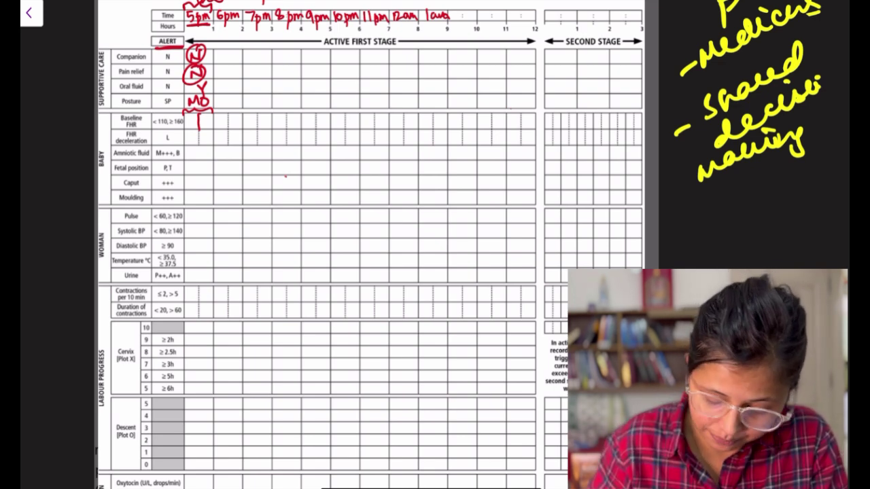
- Record the 5pm baseline fetal heart rate, no decelerations (N) and clear amniotic fluid (C)
drag(182, 119, 196, 121)
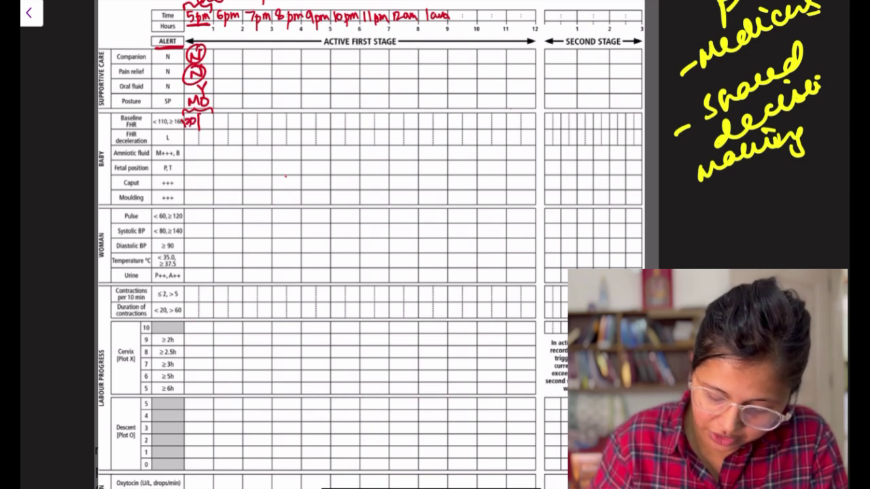
drag(186, 141, 195, 132)
scroll(317, 245, down, 2)
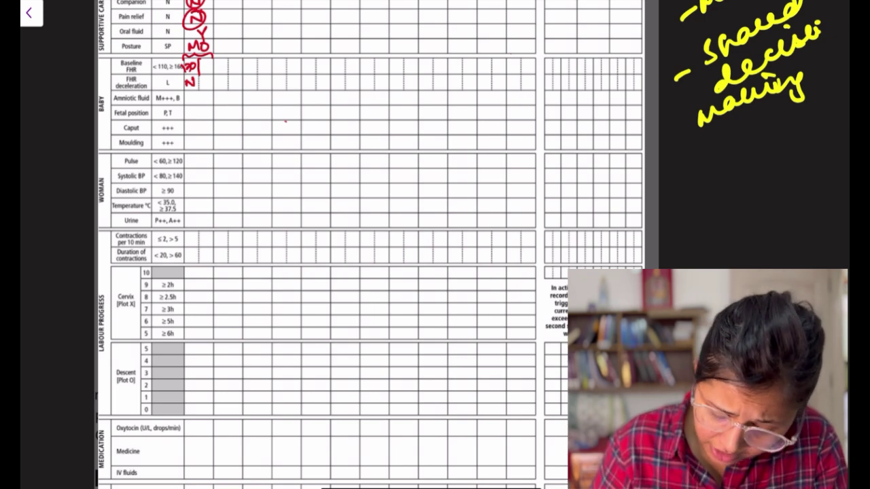
drag(197, 95, 198, 102)
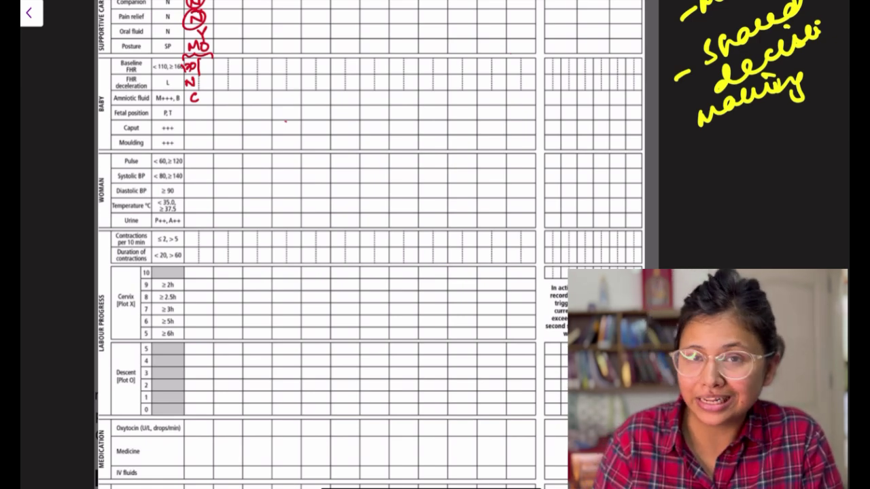
drag(176, 105, 170, 104)
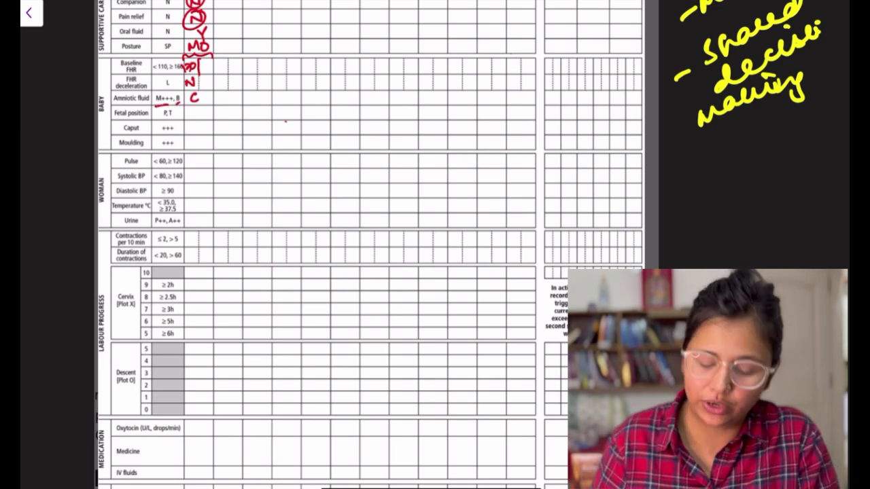
scroll(370, 245, down, 1)
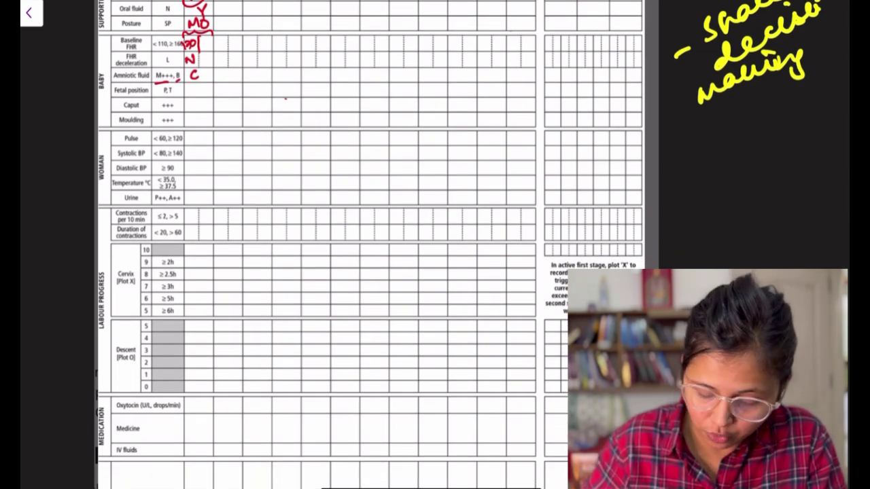
scroll(370, 245, up, 3)
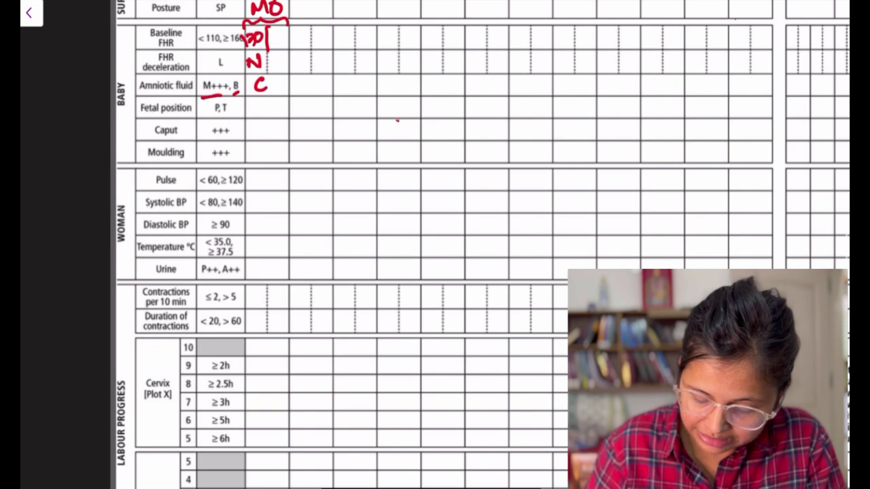
- Enter fetal position P, caput 0 and moulding 0, and rewrite C in the first Amniotic fluid cell
mouse_move(261, 98)
mouse_down()
mouse_move(260, 116)
mouse_move(260, 108)
mouse_move(252, 114)
mouse_move(267, 92)
mouse_up()
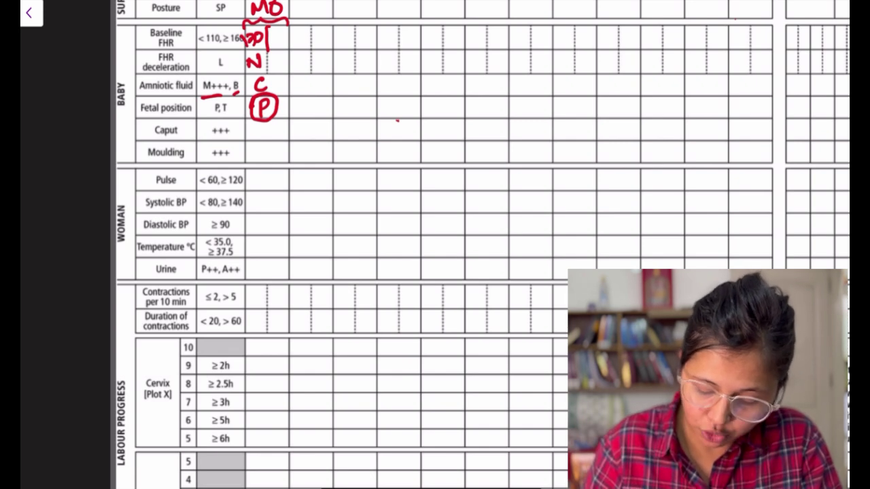
key(ctrl+z)
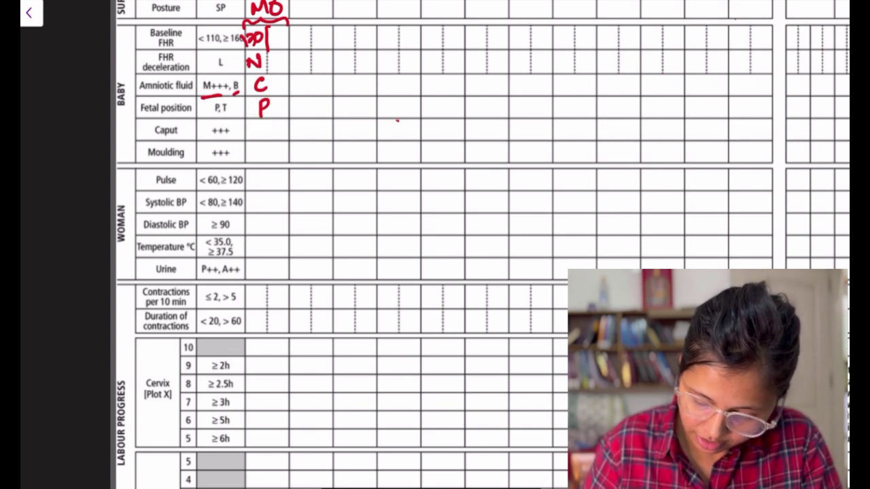
key(ctrl+z)
key(ctrl+z)
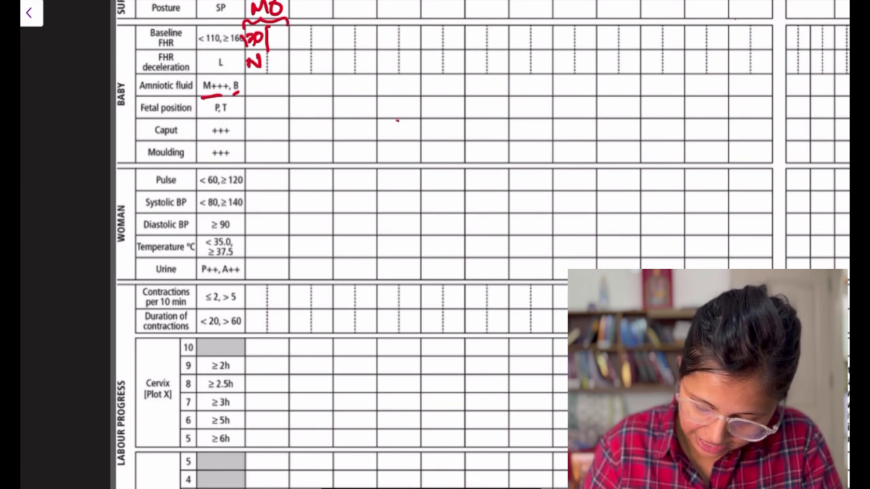
mouse_move(257, 114)
mouse_down()
mouse_move(260, 92)
mouse_move(268, 143)
mouse_up()
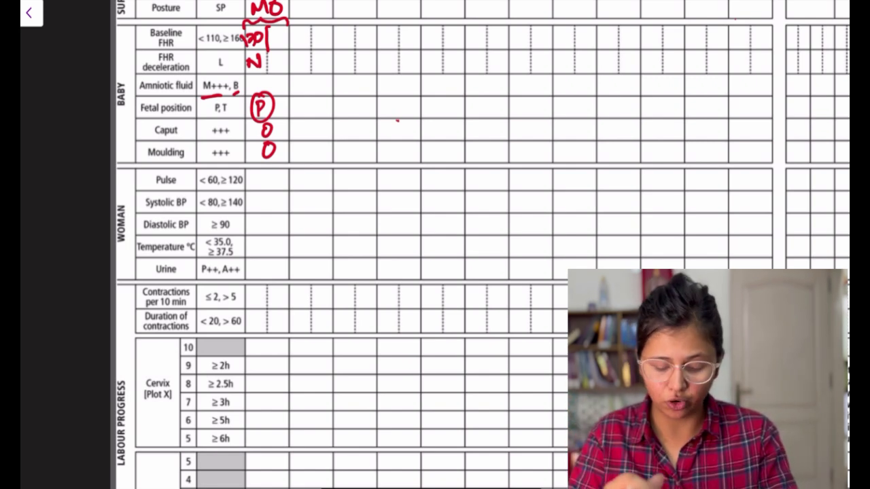
drag(273, 78, 271, 90)
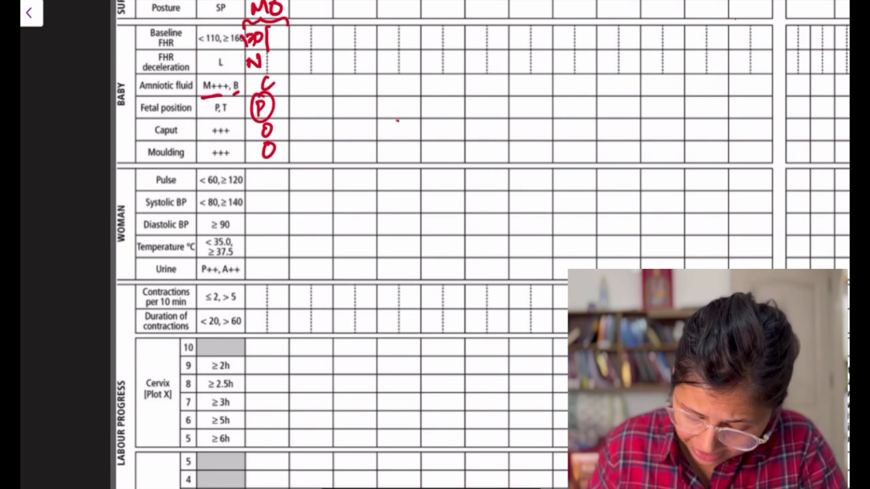
- Write pulse 78, BP 120/80, temperature 36.5 and urine -/- in the 5pm woman cells
mouse_move(251, 174)
mouse_down()
mouse_move(257, 187)
mouse_move(286, 169)
mouse_move(287, 194)
mouse_up()
drag(288, 177, 299, 174)
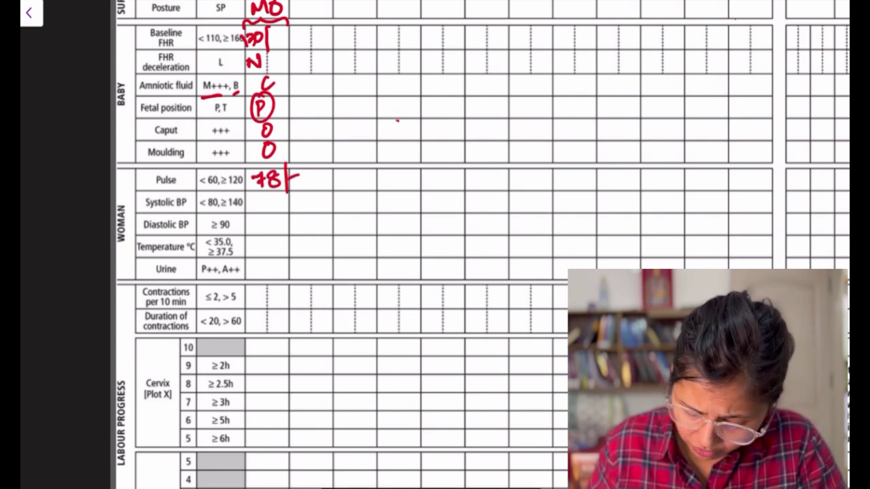
drag(252, 196, 254, 211)
mouse_move(258, 199)
mouse_down()
mouse_move(274, 209)
mouse_move(280, 198)
mouse_up()
mouse_move(266, 215)
mouse_down()
mouse_move(262, 227)
mouse_move(266, 216)
mouse_up()
drag(278, 216, 279, 216)
mouse_move(249, 239)
mouse_down()
mouse_move(264, 246)
mouse_move(285, 233)
mouse_up()
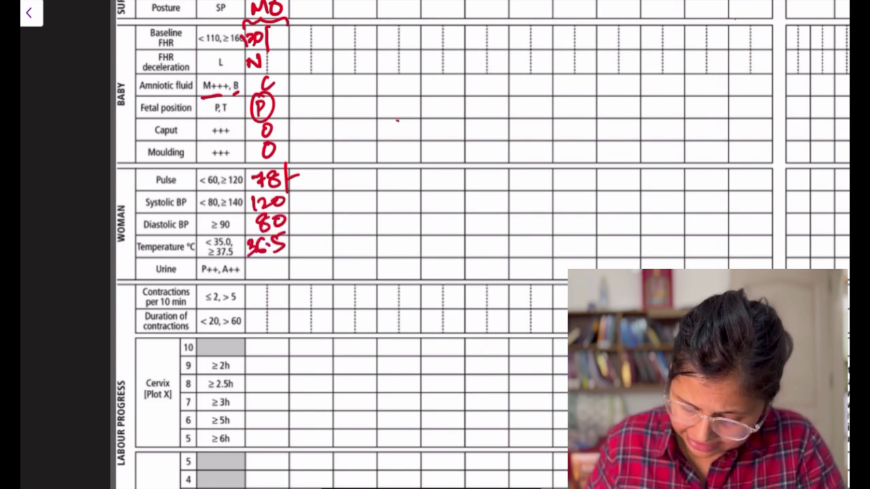
drag(247, 269, 266, 280)
drag(270, 269, 279, 266)
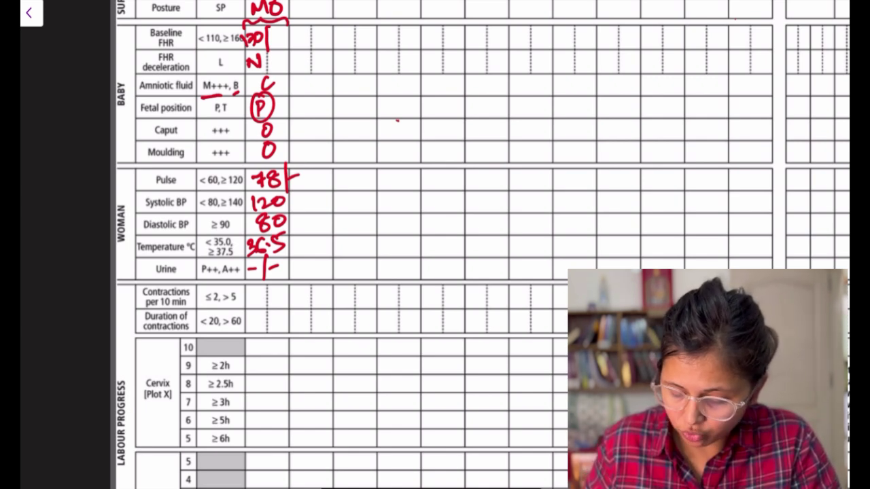
drag(425, 168, 461, 169)
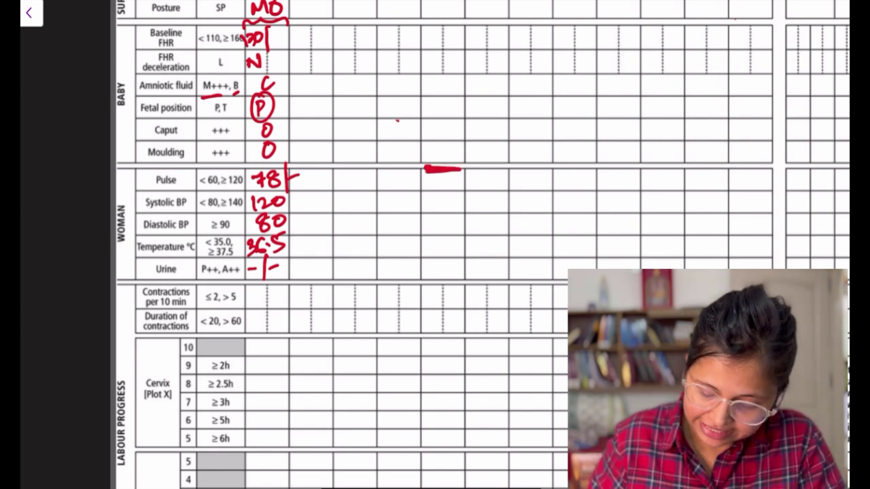
- Underline the contraction thresholds, enter 3 contractions per 10 min, and mark cervix rows 5 and 6
scroll(442, 244, down, 5)
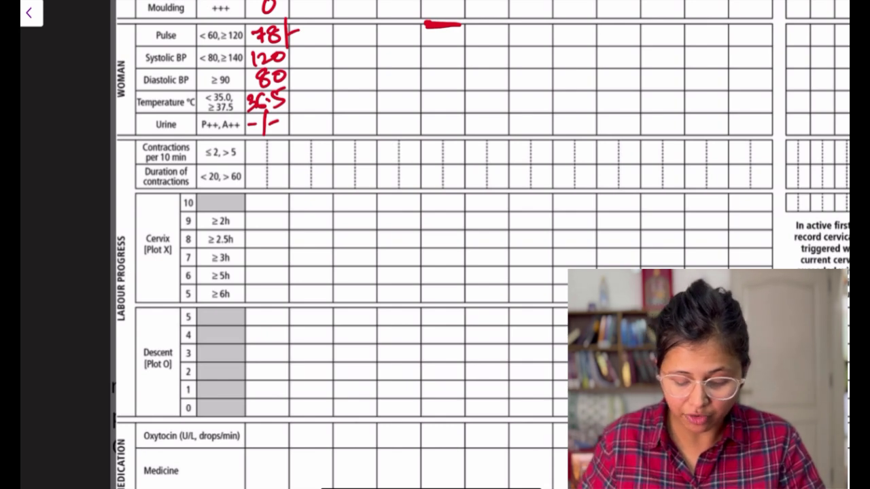
scroll(442, 245, down, 3)
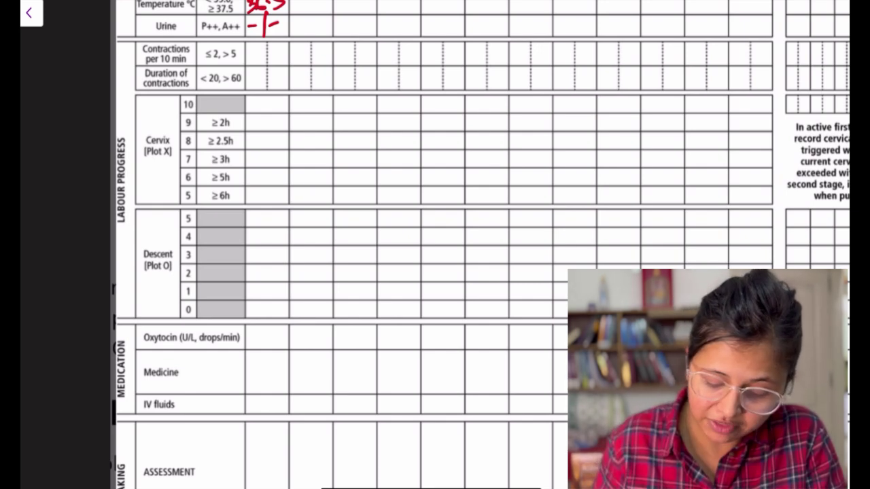
drag(205, 65, 237, 61)
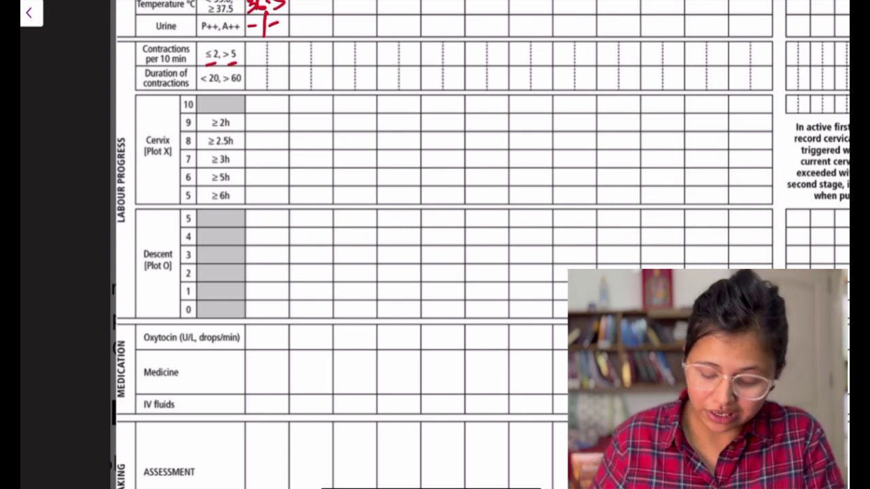
mouse_move(249, 49)
mouse_down()
mouse_move(253, 82)
mouse_move(265, 75)
mouse_up()
scroll(442, 204, down, 3)
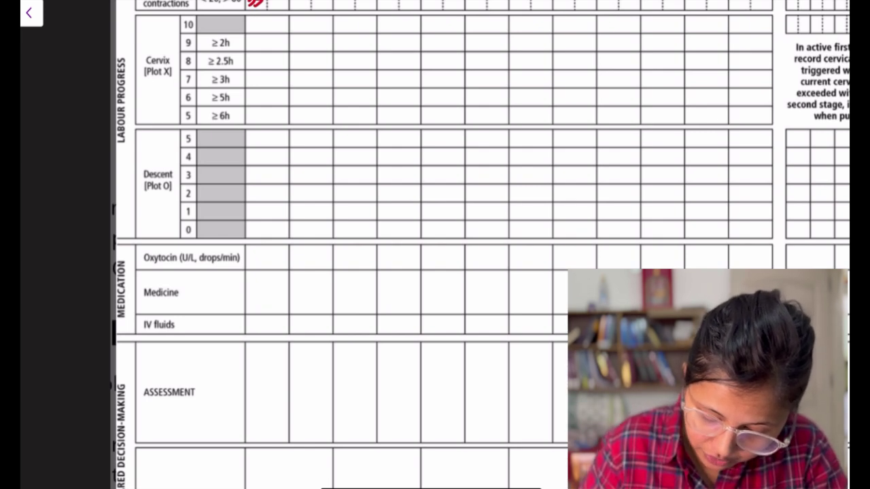
mouse_move(184, 124)
mouse_down()
mouse_move(193, 122)
mouse_move(195, 102)
mouse_up()
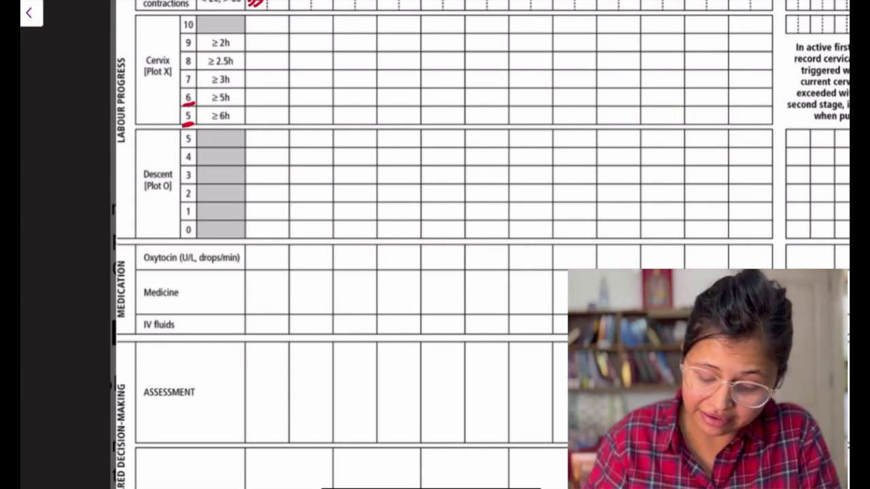
scroll(481, 244, up, 15)
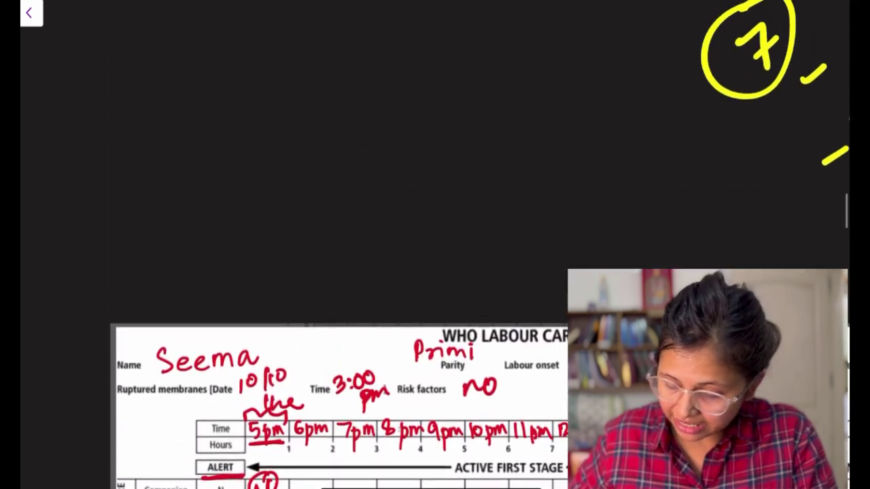
scroll(435, 244, down, 5)
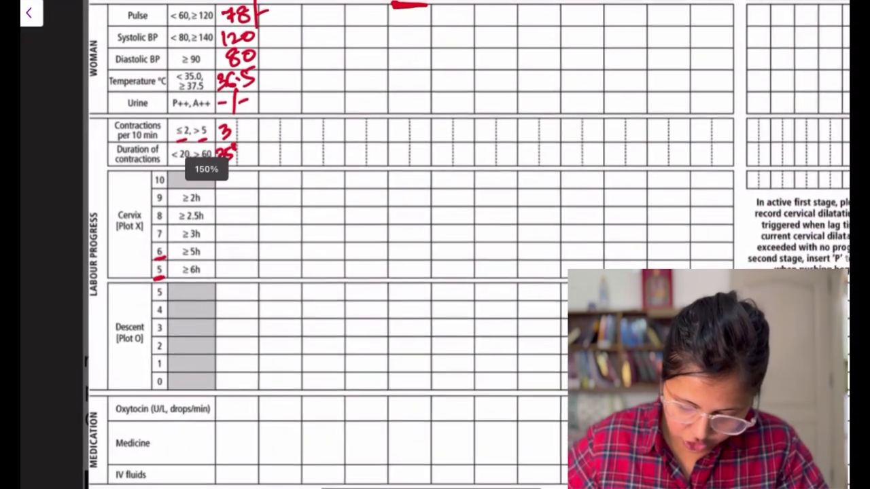
scroll(292, 245, up, 3)
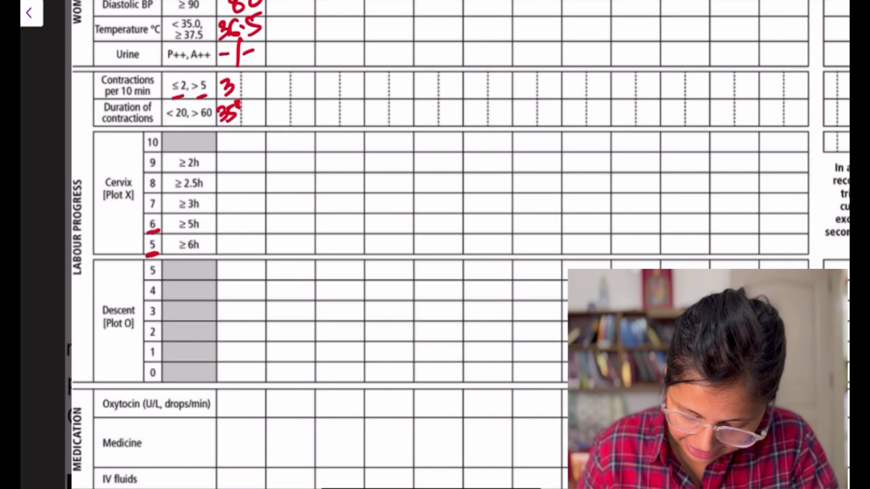
- Draw a red X at 5 cm in the first cervix column of the Labour Care Guide
mouse_move(224, 250)
mouse_down()
mouse_move(247, 238)
mouse_move(244, 250)
mouse_up()
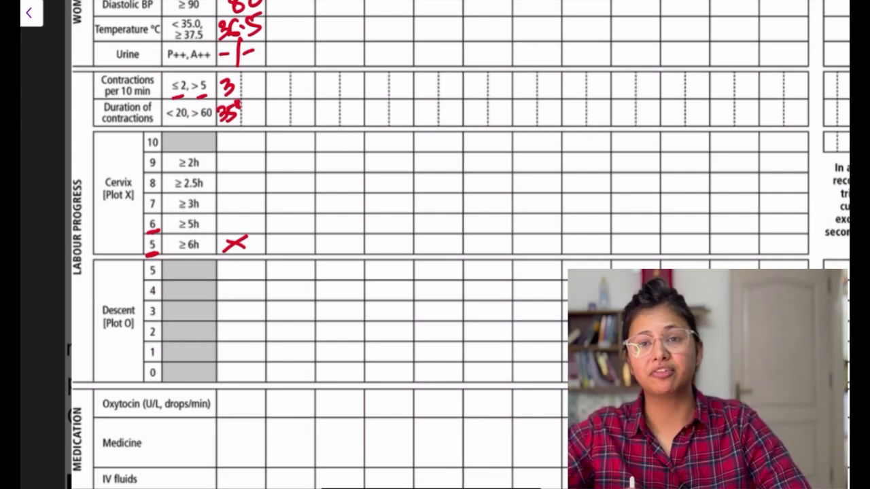
- Draw a red O at descent 4 in the 5pm column, beneath the cervix X
scroll(434, 245, down, 2)
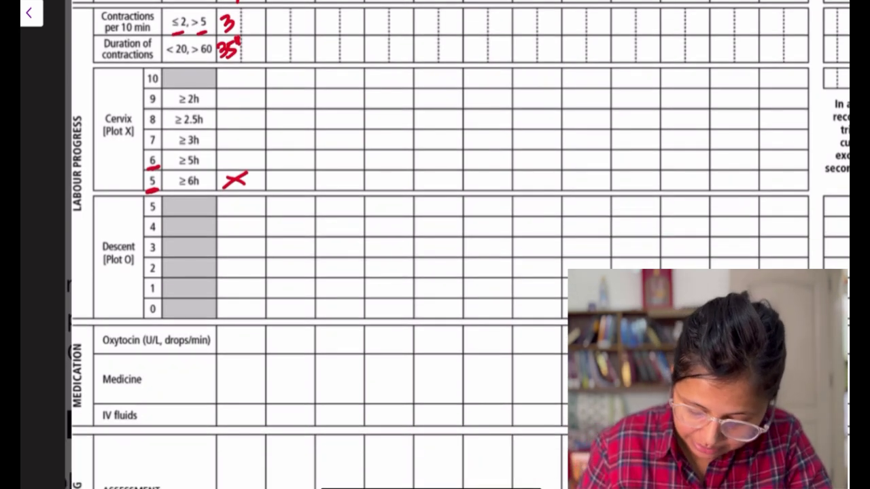
mouse_move(238, 218)
mouse_down()
mouse_move(231, 233)
mouse_move(242, 220)
mouse_up()
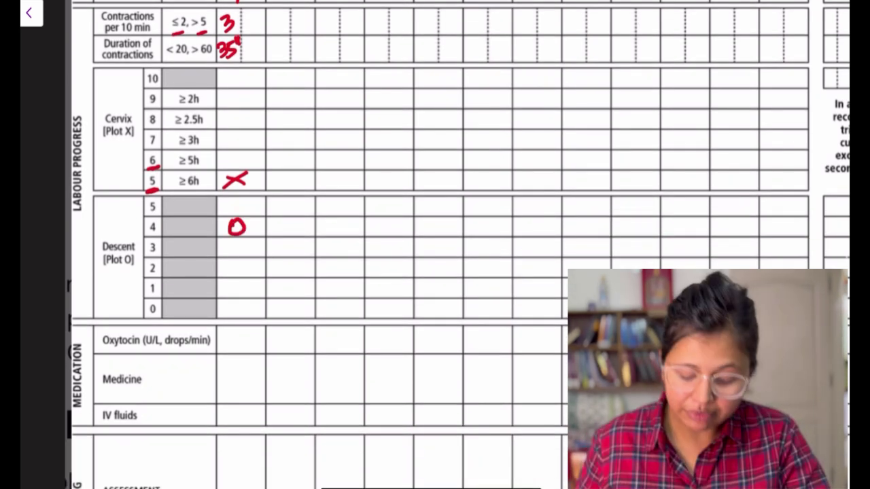
scroll(435, 245, down, 4)
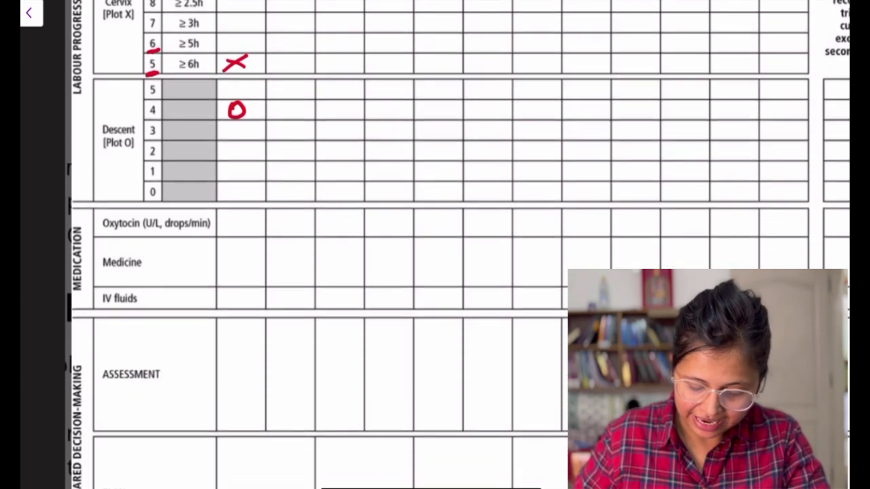
scroll(435, 244, left, 2)
- Write N in the 5pm Oxytocin, Medicine and IV fluids cells in red
scroll(435, 244, right, 2)
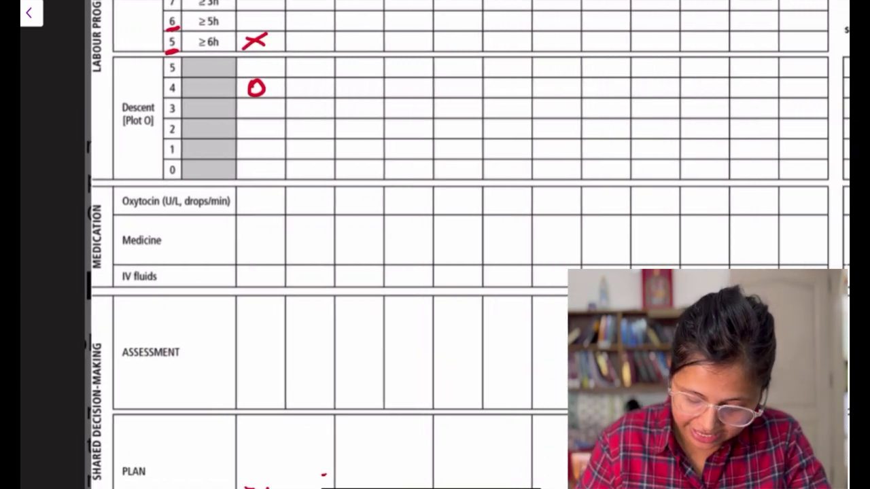
drag(249, 212, 265, 194)
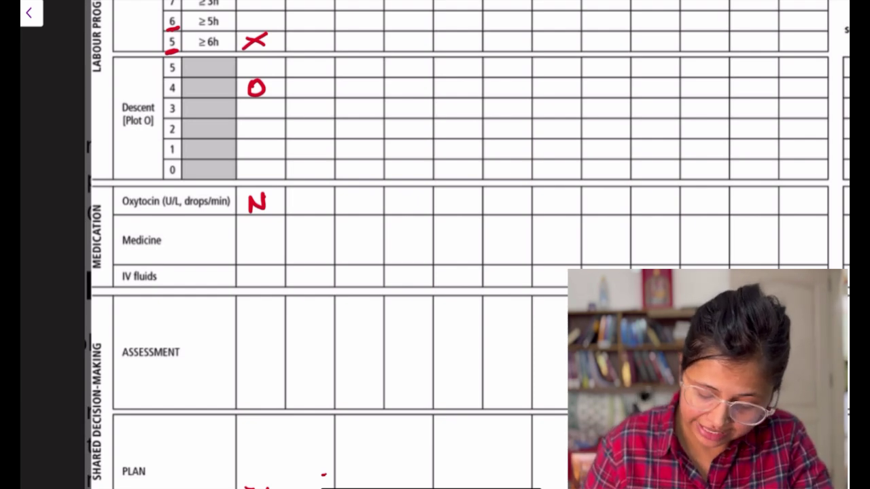
drag(250, 251, 265, 232)
drag(251, 281, 265, 265)
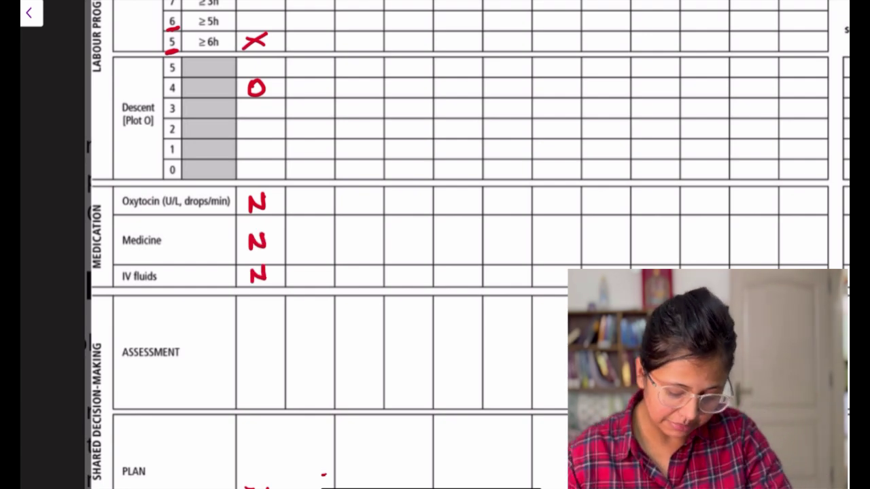
- Handwrite a two-line assessment note in the first Assessment cell in red
drag(244, 400, 244, 375)
click(244, 361)
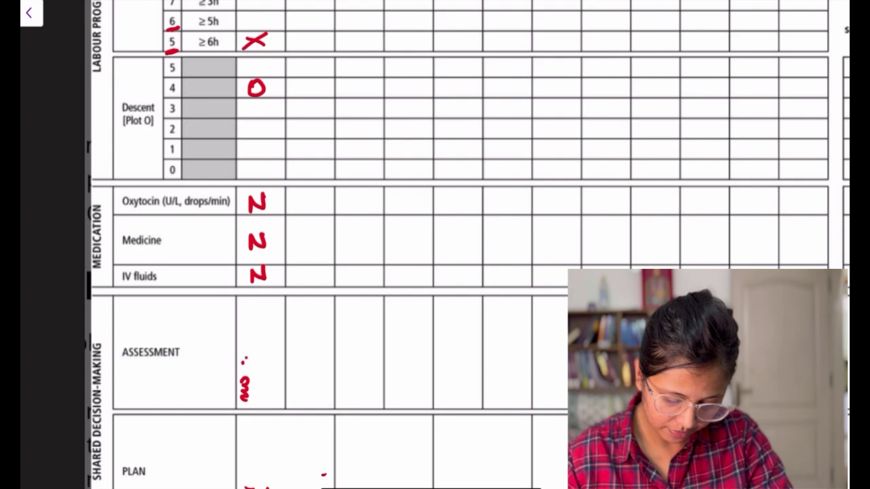
mouse_move(248, 344)
mouse_down()
mouse_move(243, 359)
mouse_move(254, 319)
mouse_up()
drag(246, 369, 242, 355)
click(258, 398)
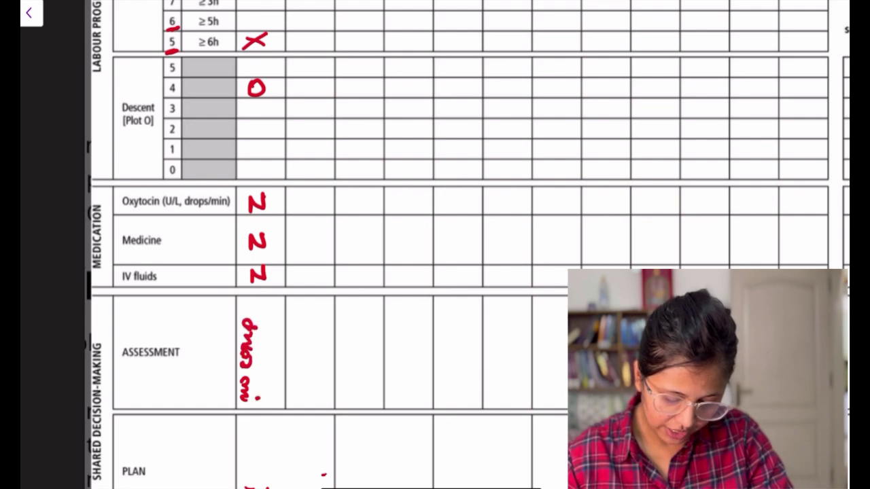
click(263, 365)
mouse_move(262, 401)
mouse_down()
mouse_move(260, 323)
mouse_move(272, 317)
mouse_move(279, 381)
mouse_move(278, 298)
mouse_up()
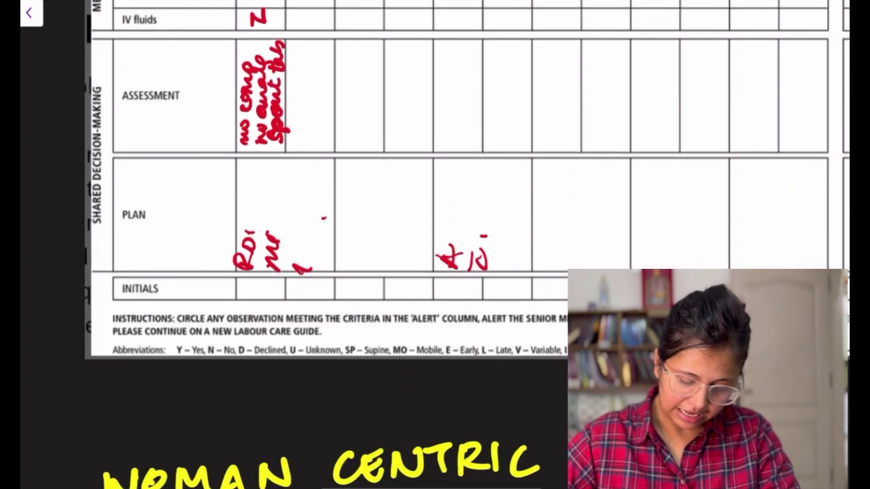
- Handwrite the 'Routine monitoring … timely' plan note in the 5pm Plan cell in red
mouse_move(251, 287)
mouse_down()
mouse_move(241, 320)
mouse_move(277, 301)
mouse_move(249, 259)
mouse_move(249, 204)
mouse_up()
drag(238, 238, 238, 217)
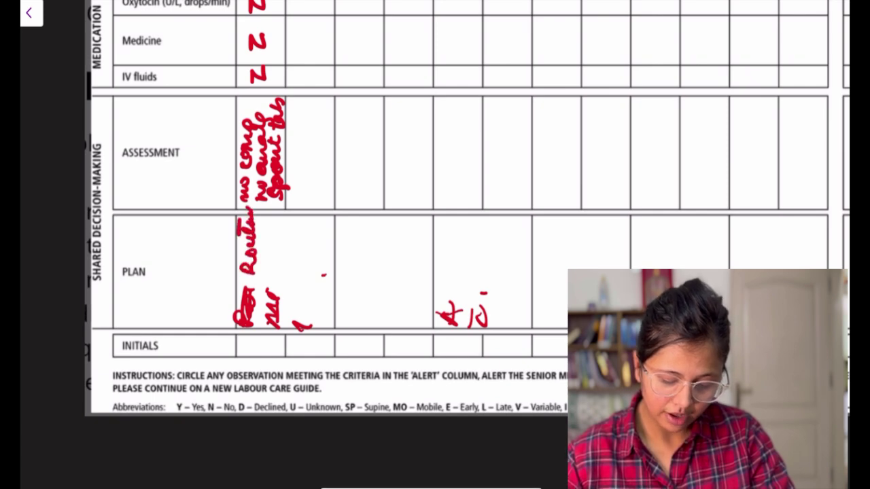
click(233, 212)
drag(267, 273, 261, 199)
drag(256, 239, 255, 228)
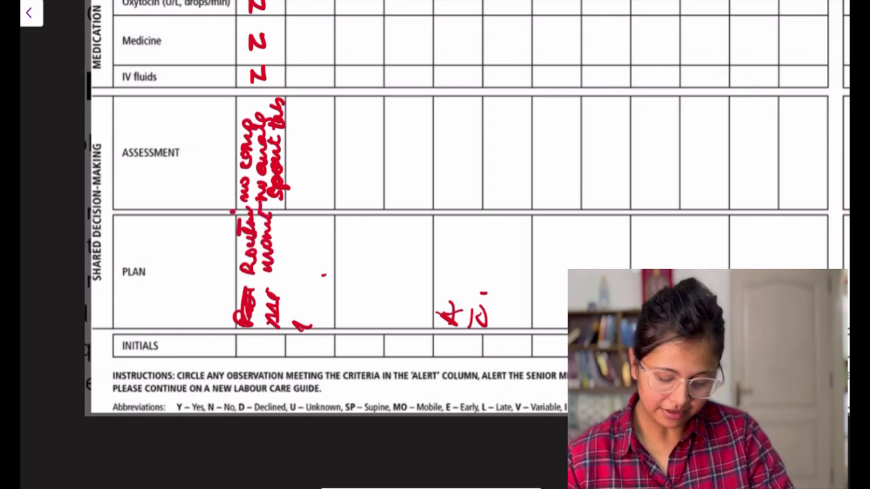
drag(282, 301, 284, 240)
mouse_move(299, 288)
mouse_down()
mouse_move(299, 229)
mouse_move(311, 224)
mouse_up()
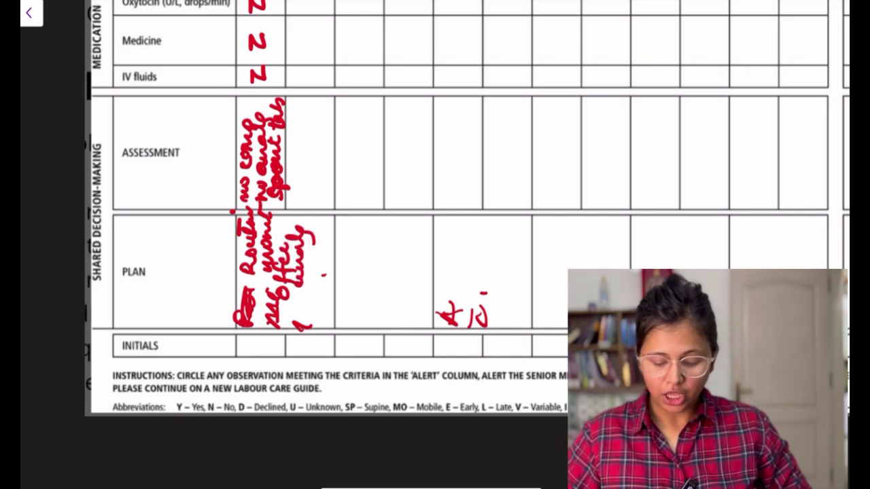
- Write Y in the three 6pm supportive-care rows in red
scroll(435, 245, up, 15)
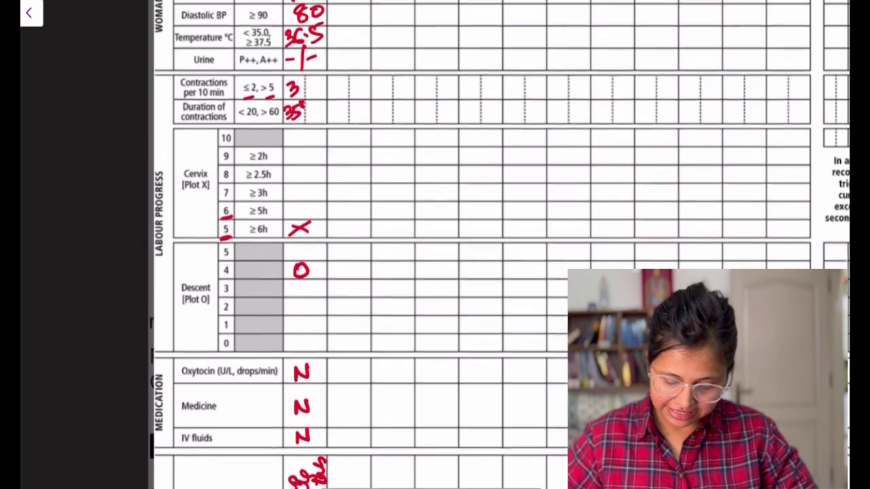
scroll(434, 244, up, 1)
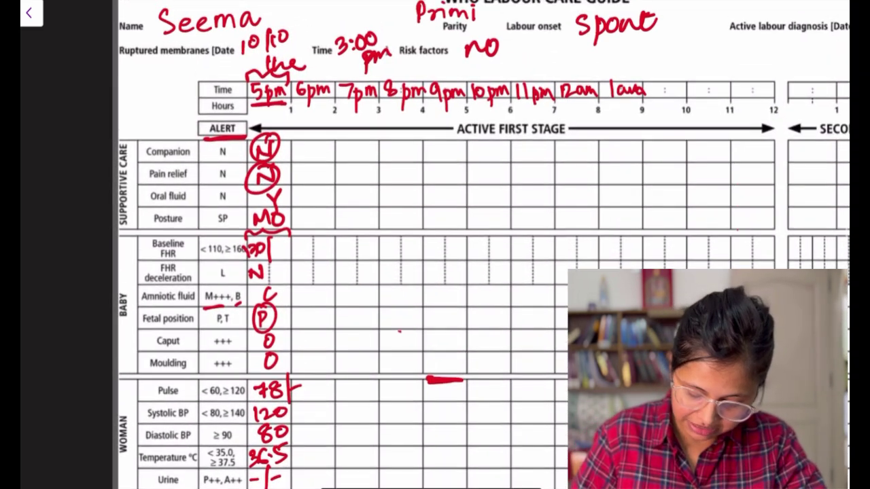
drag(299, 144, 308, 165)
scroll(435, 245, down, 3)
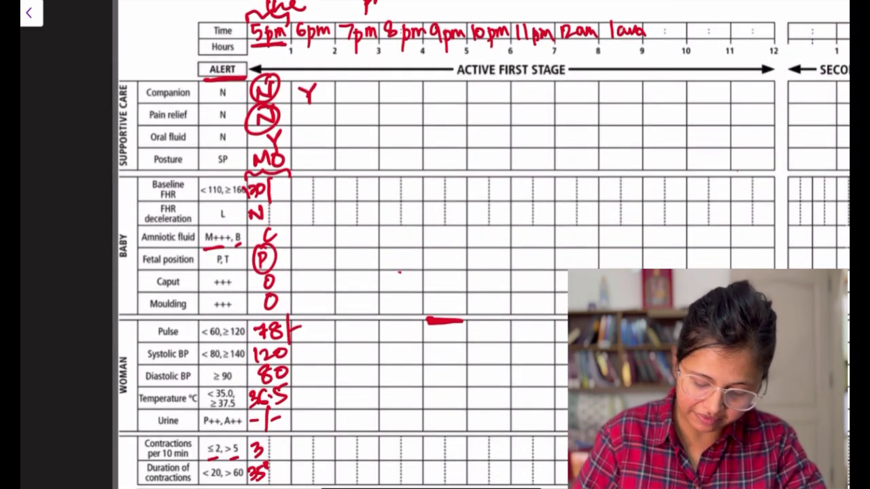
mouse_move(300, 104)
mouse_down()
mouse_move(307, 113)
mouse_move(317, 104)
mouse_move(309, 138)
mouse_up()
mouse_move(308, 138)
mouse_down()
mouse_move(317, 127)
mouse_move(310, 150)
mouse_up()
- Record mobile posture MO for 6pm and baseline fetal heart rate 135 beside 130
scroll(435, 245, down, 4)
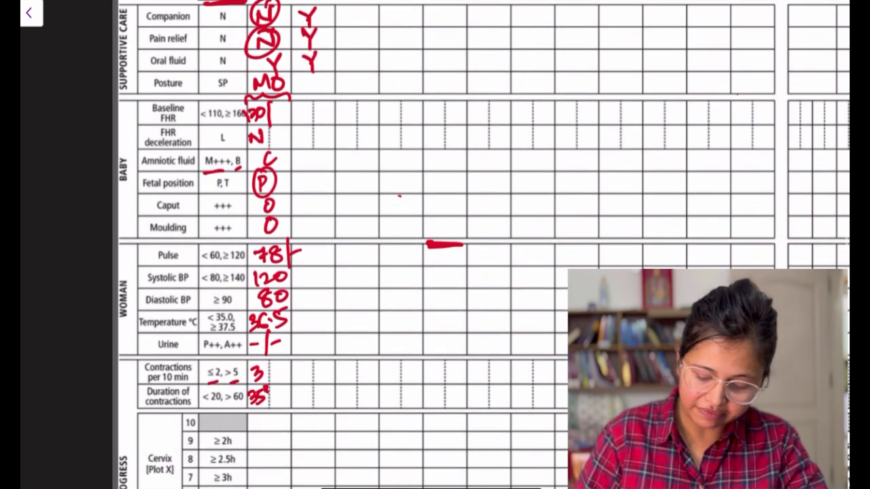
mouse_move(297, 92)
mouse_down()
mouse_move(303, 78)
mouse_move(314, 88)
mouse_move(329, 81)
mouse_up()
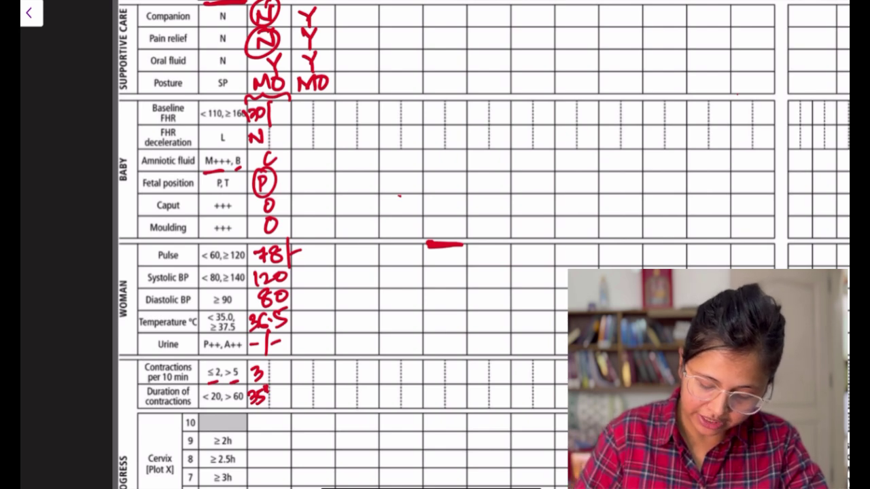
mouse_move(275, 107)
mouse_down()
mouse_move(276, 124)
mouse_move(299, 113)
mouse_move(319, 122)
mouse_move(337, 111)
mouse_up()
- Finish FHR 124, mark decelerations N, V, N and clear amniotic fluid C
mouse_move(338, 102)
mouse_down()
mouse_move(338, 121)
mouse_move(304, 144)
mouse_move(310, 127)
mouse_move(276, 132)
mouse_move(334, 129)
mouse_move(323, 163)
mouse_up()
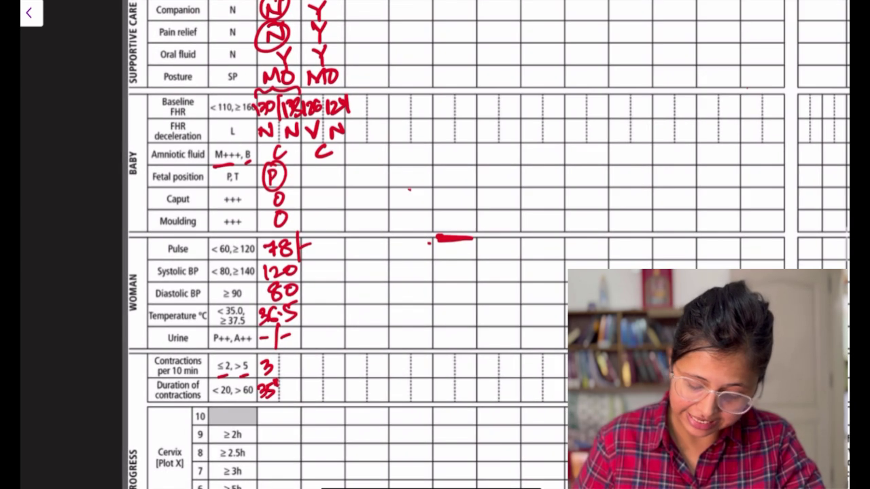
drag(420, 248, 398, 240)
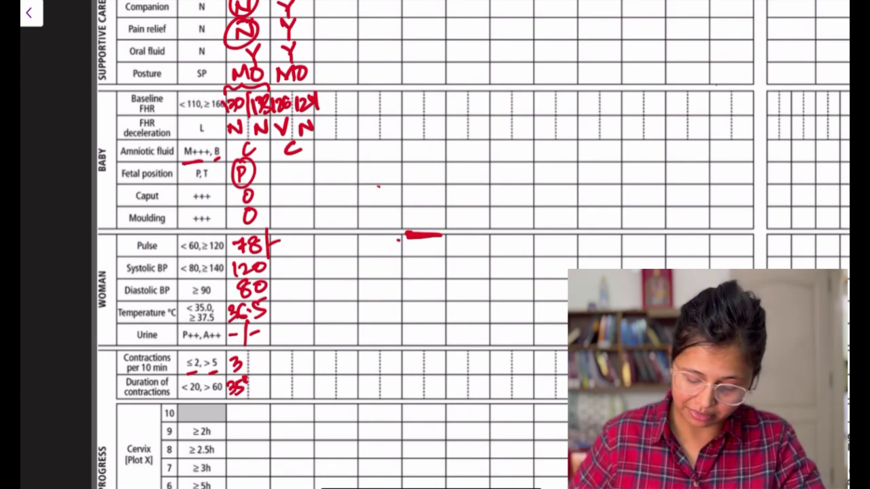
- Write contraction counts 3, 4, 4, 3 per 10 minutes and durations 40 and 45 seconds
scroll(435, 245, down, 3)
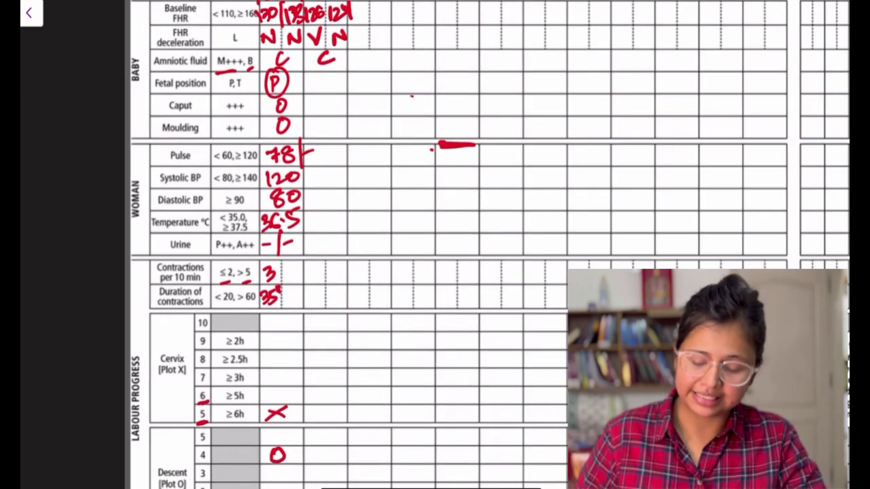
scroll(435, 245, down, 4)
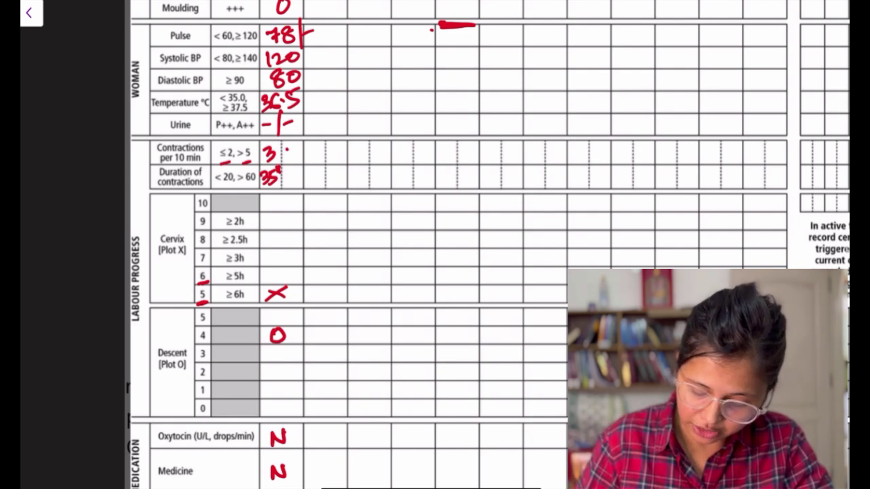
mouse_move(285, 148)
mouse_down()
mouse_move(289, 163)
mouse_move(341, 158)
mouse_up()
mouse_move(336, 147)
mouse_down()
mouse_move(336, 165)
mouse_move(358, 163)
mouse_up()
mouse_move(289, 171)
mouse_down()
mouse_move(296, 186)
mouse_move(305, 170)
mouse_move(316, 186)
mouse_move(329, 170)
mouse_up()
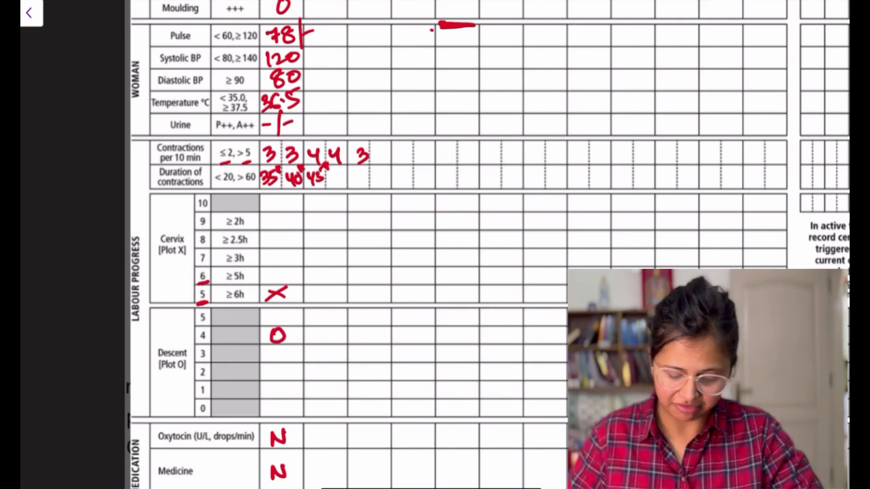
scroll(346, 244, down, 2)
scroll(346, 244, up, 4)
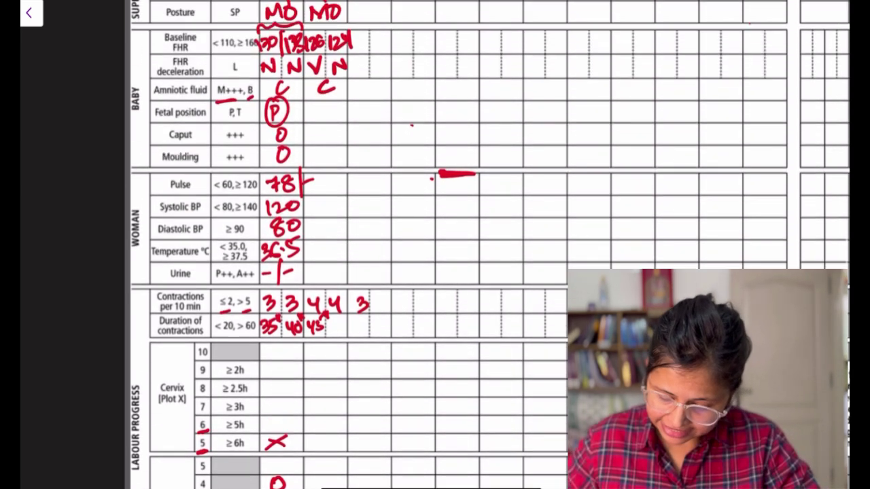
scroll(347, 244, down, 3)
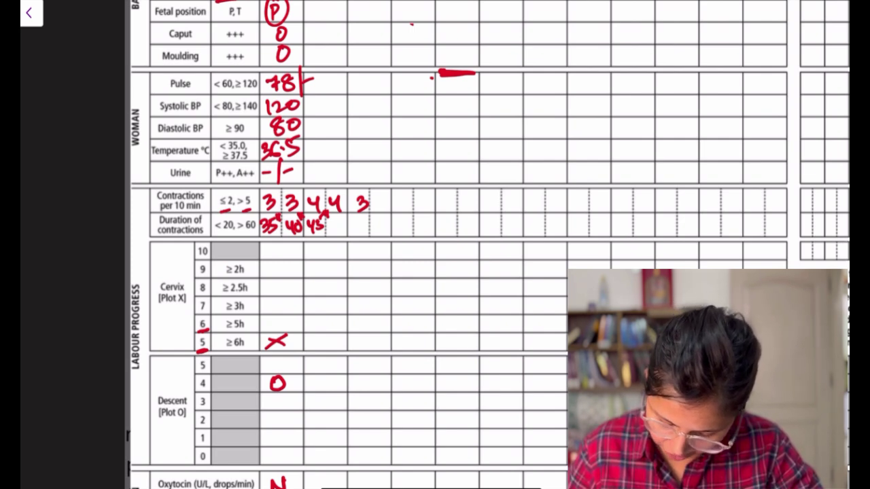
- Plot a red cervix X at 8 cm and mark N in the fifth-column medication rows
mouse_move(445, 292)
mouse_down()
mouse_move(464, 282)
mouse_move(468, 292)
mouse_up()
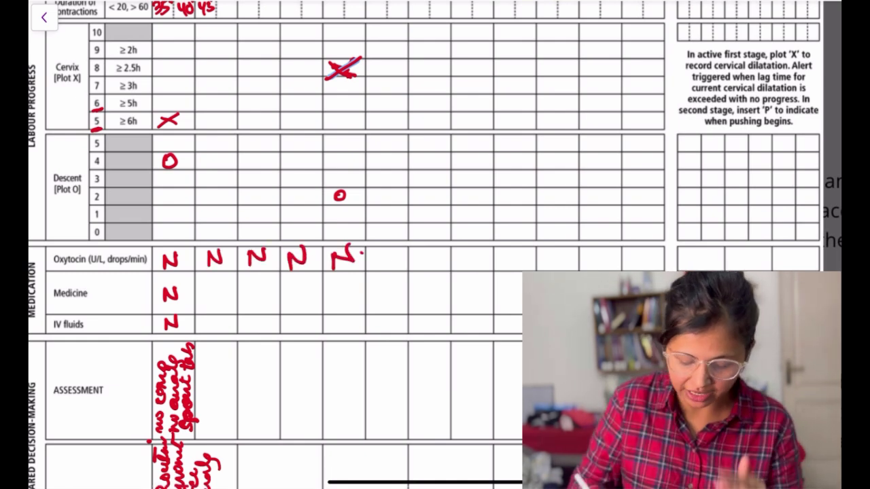
mouse_move(331, 299)
mouse_down()
mouse_move(333, 284)
mouse_move(351, 280)
mouse_up()
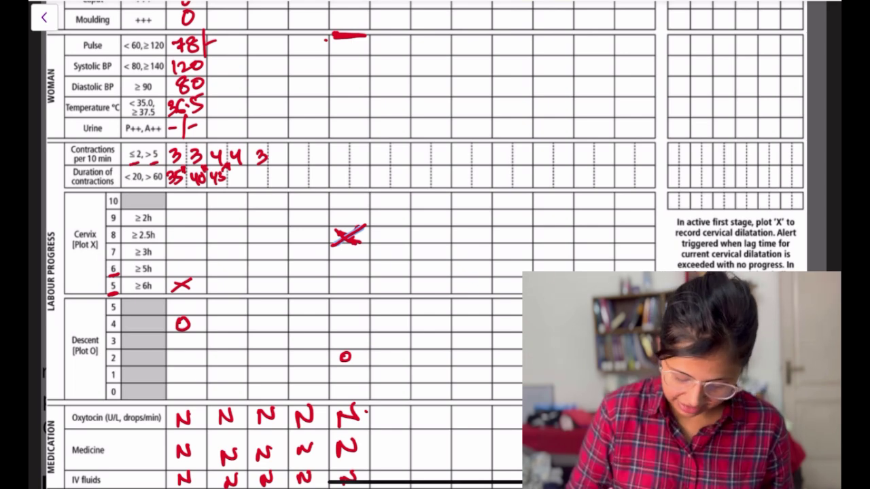
- Plot blue X marks at 7 cm in columns one and five and underline 7 and ≥3h
mouse_move(171, 243)
mouse_down()
mouse_move(187, 260)
mouse_move(172, 261)
mouse_up()
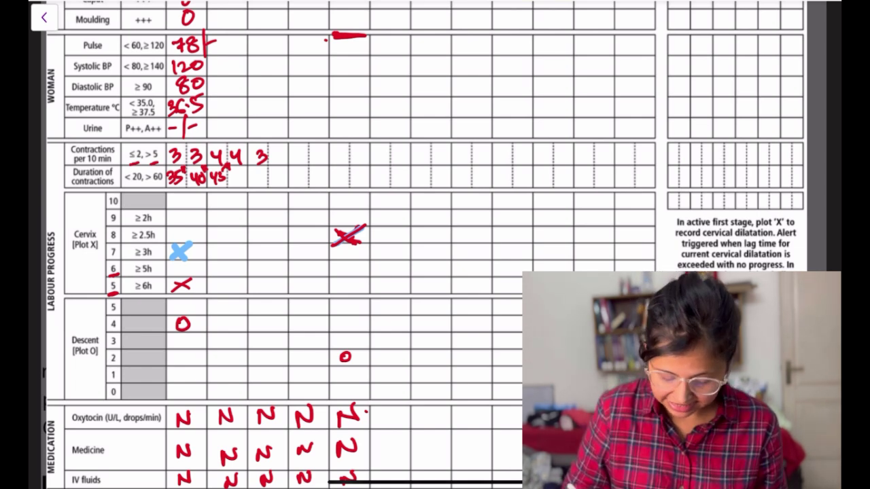
mouse_move(337, 244)
mouse_down()
mouse_move(358, 261)
mouse_move(333, 262)
mouse_up()
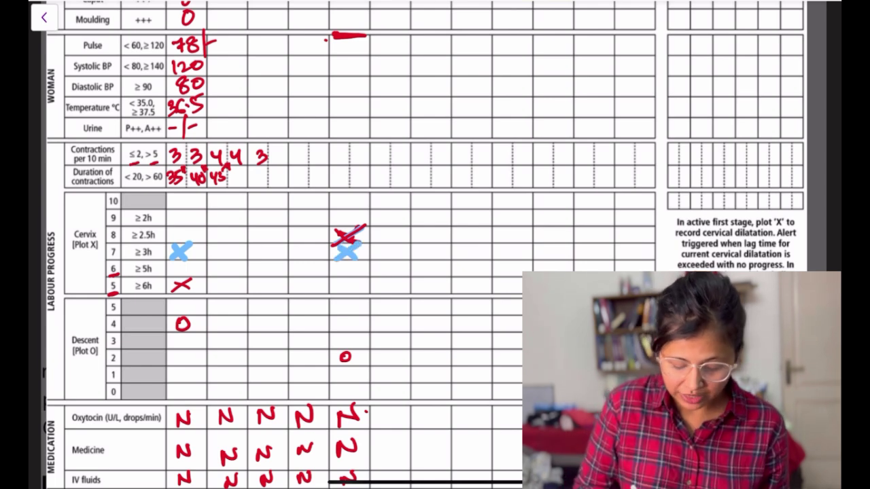
drag(108, 261, 154, 259)
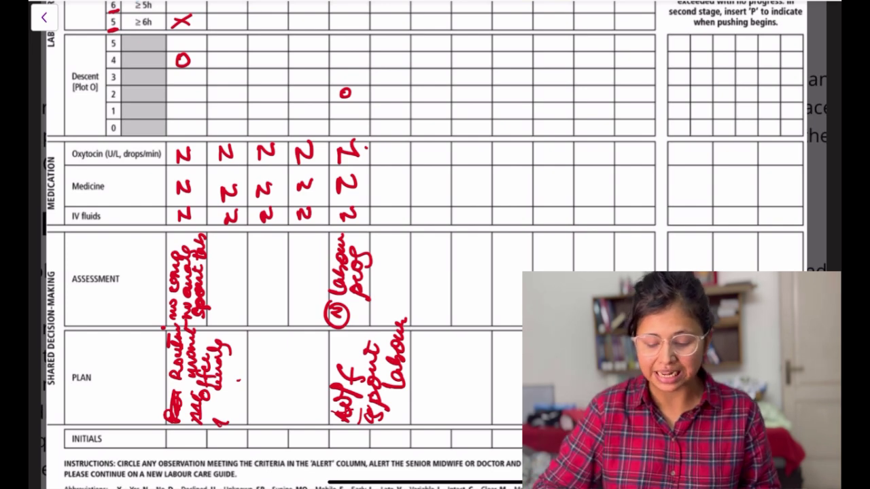
- In blue, write Augmentation in the 9pm Plan cell and strike out the red oxytocin N
mouse_move(398, 428)
mouse_down()
mouse_move(407, 416)
mouse_move(412, 338)
mouse_move(427, 297)
mouse_up()
drag(325, 162, 363, 140)
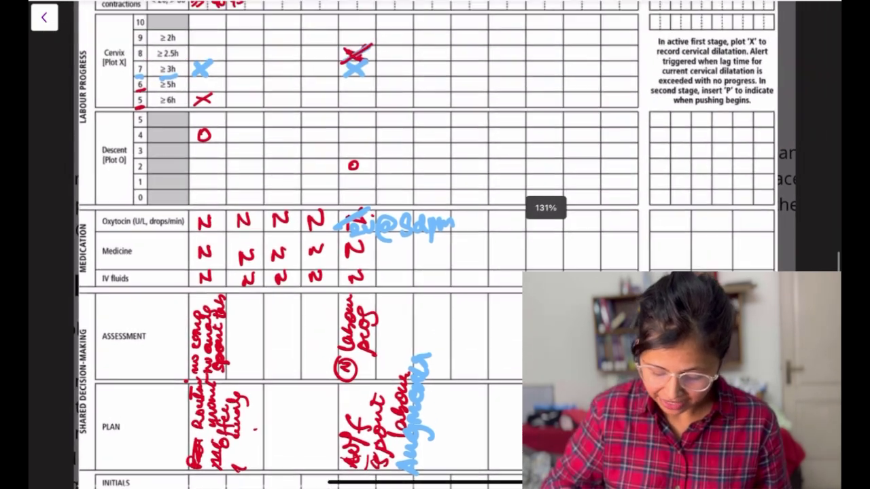
scroll(340, 244, up, 2)
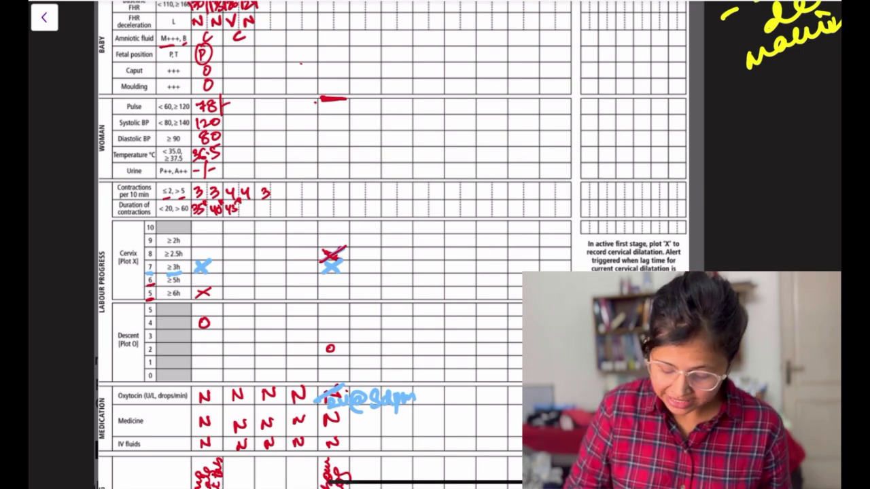
- Erase the blue X marks plotted at 7 cm
drag(322, 265, 341, 273)
drag(204, 266, 205, 267)
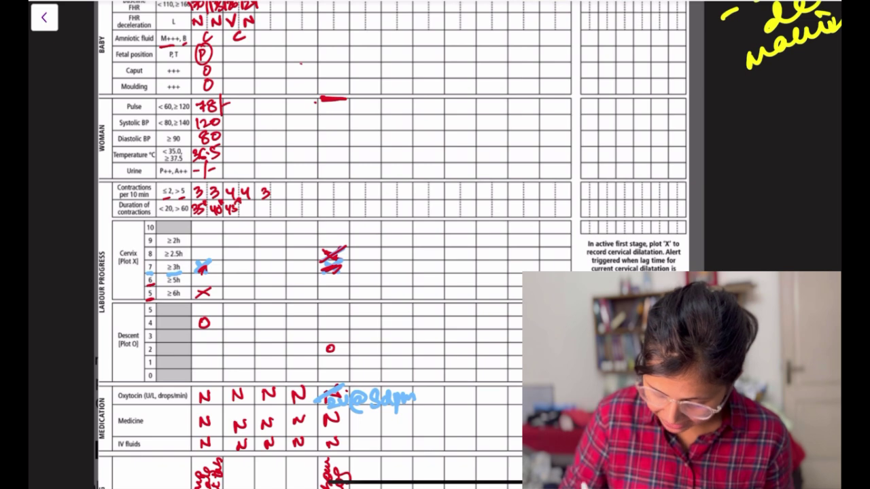
- With the red pen, mark cervix at 10 cm and descent at 0 near the 1am column
scroll(333, 245, down, 1)
mouse_move(449, 214)
mouse_down()
mouse_move(467, 222)
mouse_move(451, 223)
mouse_up()
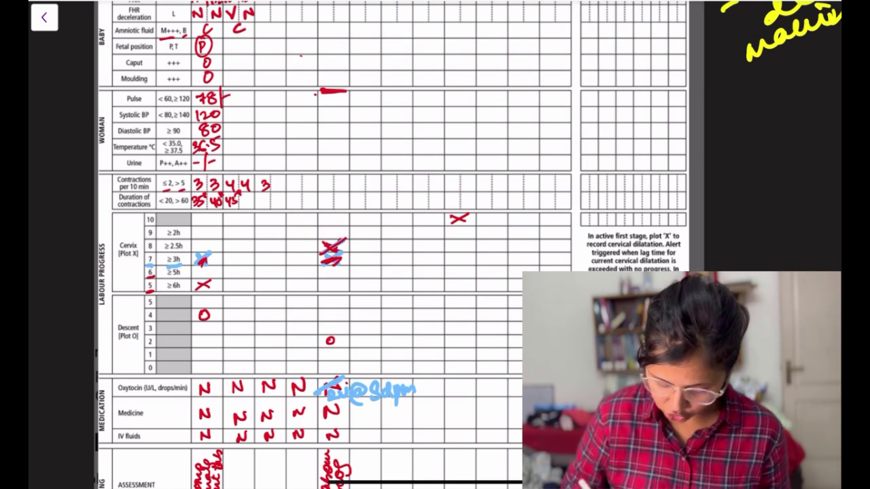
drag(459, 363, 458, 365)
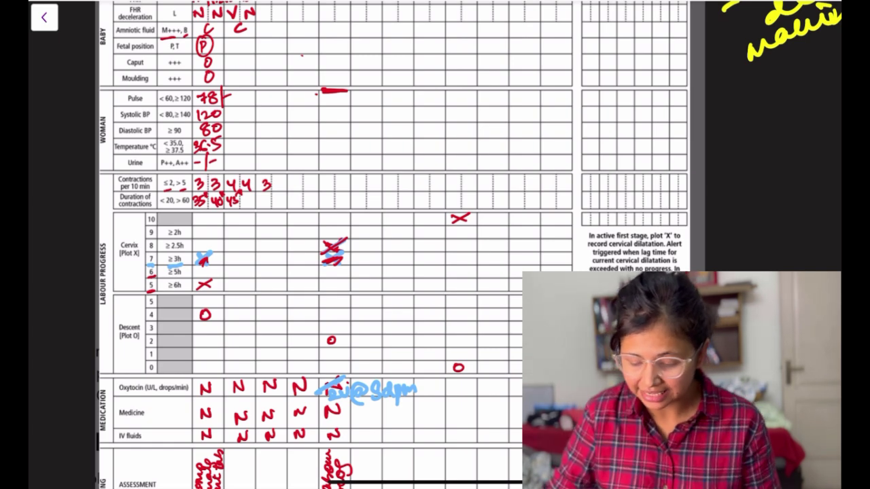
- Review the Second Stage entries and lengthen the red stroke in that grid
scroll(360, 244, up, 10)
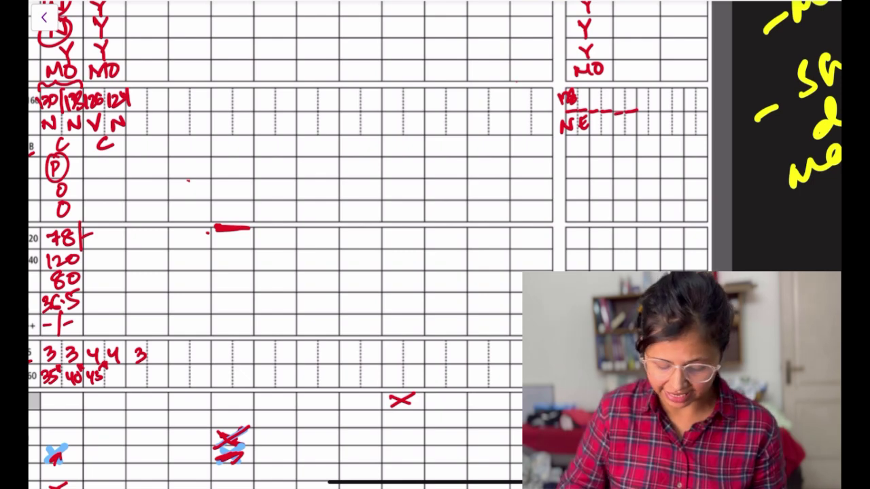
scroll(291, 244, down, 3)
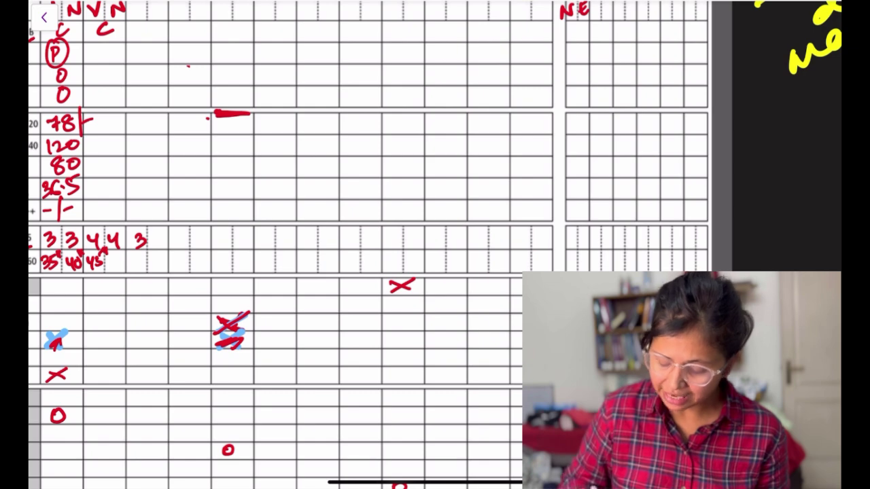
scroll(290, 244, down, 5)
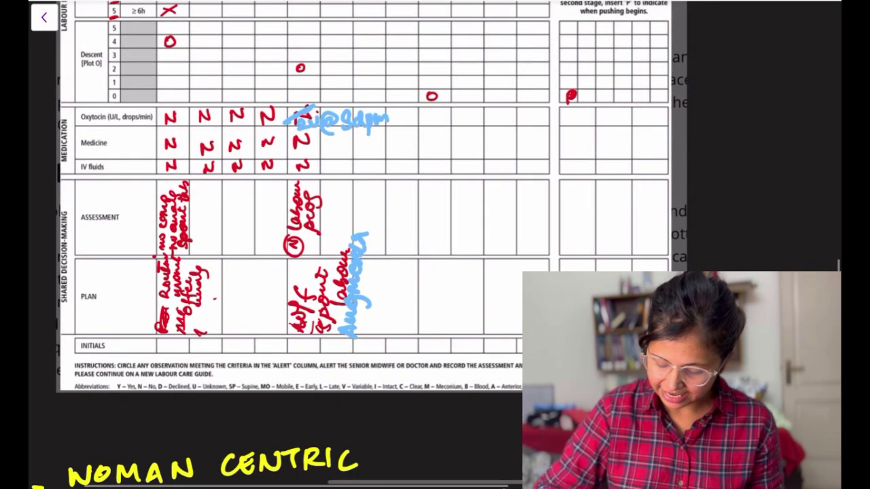
scroll(285, 245, up, 5)
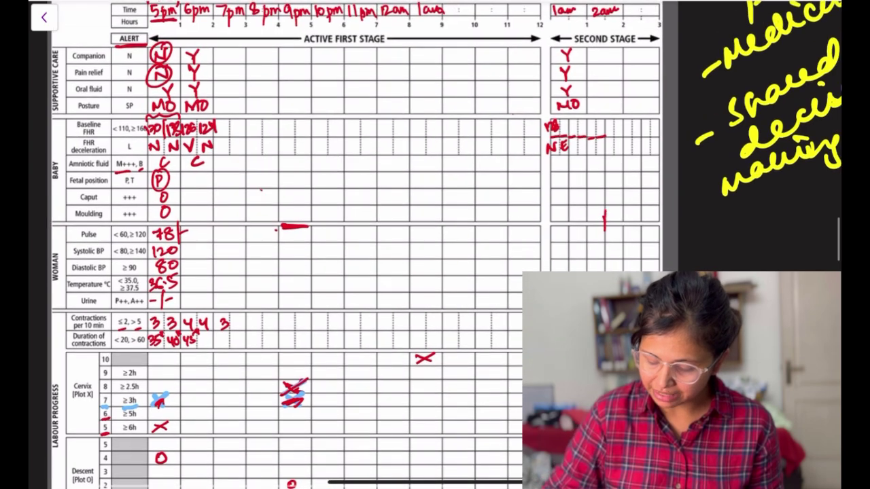
drag(604, 213, 606, 238)
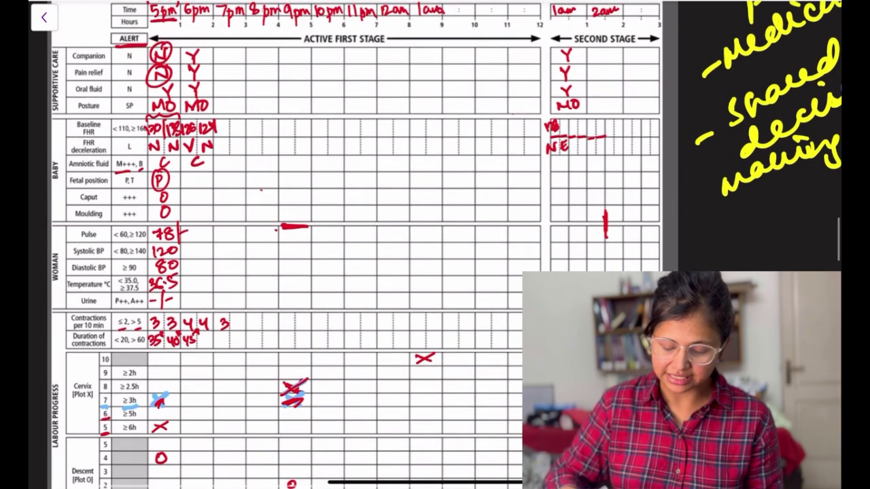
- Scroll below the Labour Care Guide to the empty space for the yellow summary notes
scroll(339, 244, down, 5)
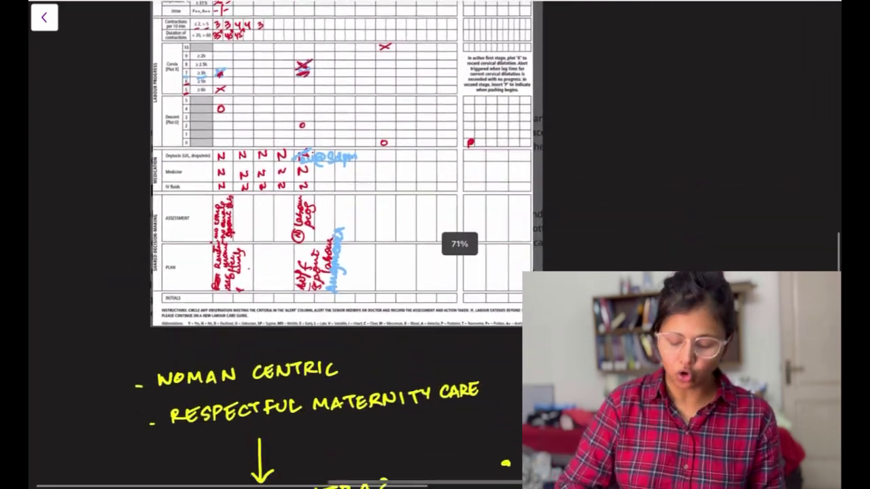
scroll(285, 245, down, 8)
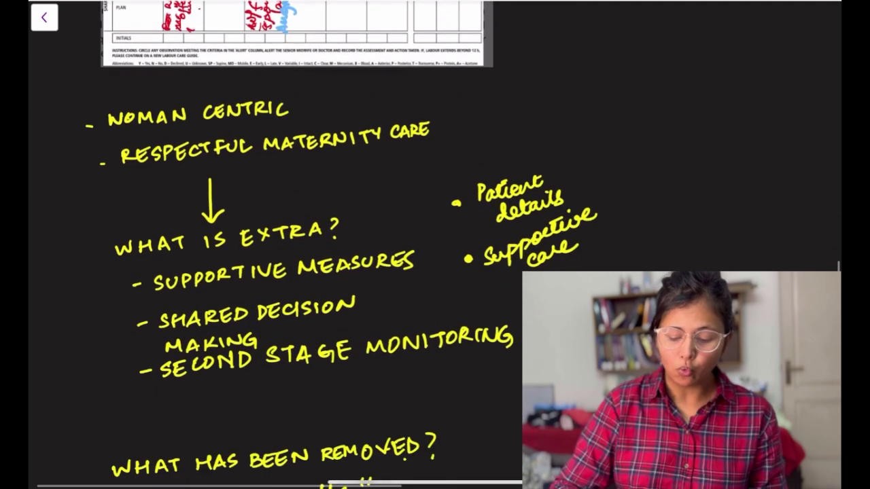